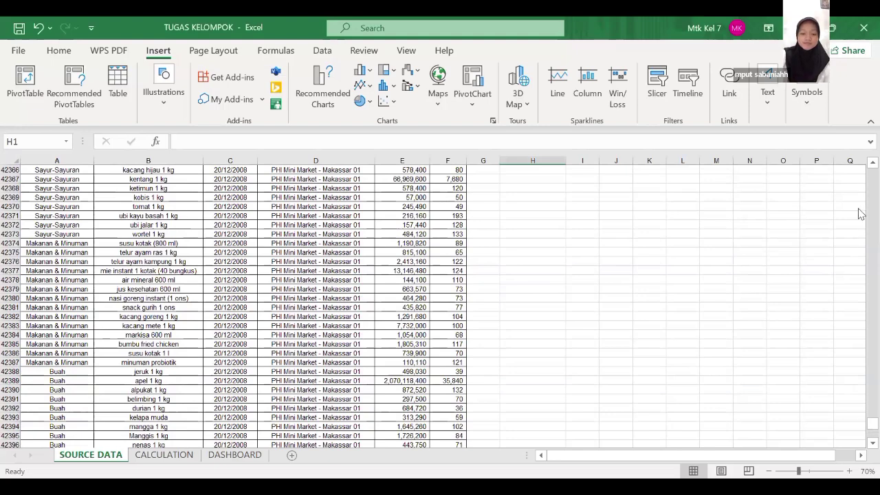
# Enter a SUM formula in cell H43680 that totals the Total Sales column
pyautogui.moveTo(860, 213); pyautogui.dragTo(859, 163)
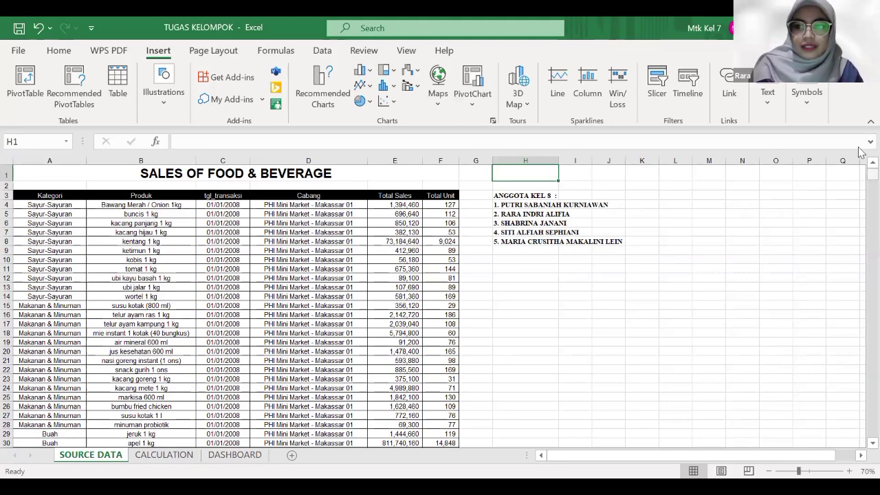
pyautogui.moveTo(859, 208); pyautogui.dragTo(861, 449)
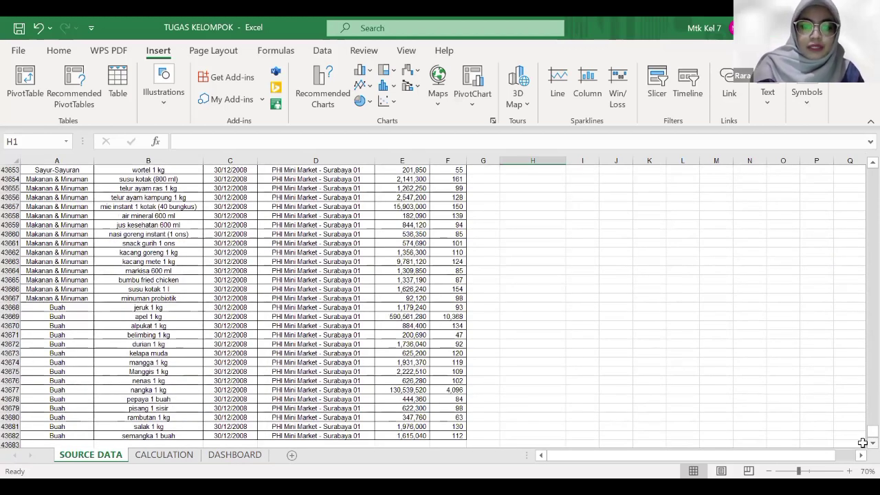
pyautogui.click(511, 420)
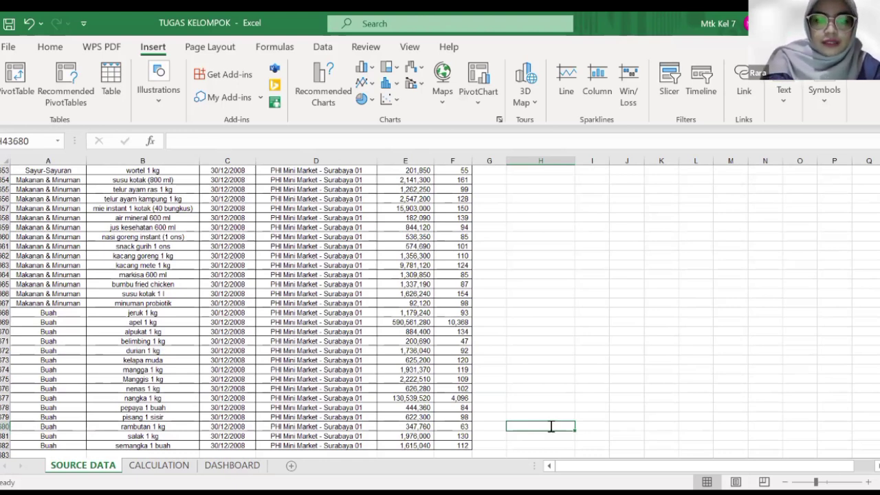
pyautogui.write('=')
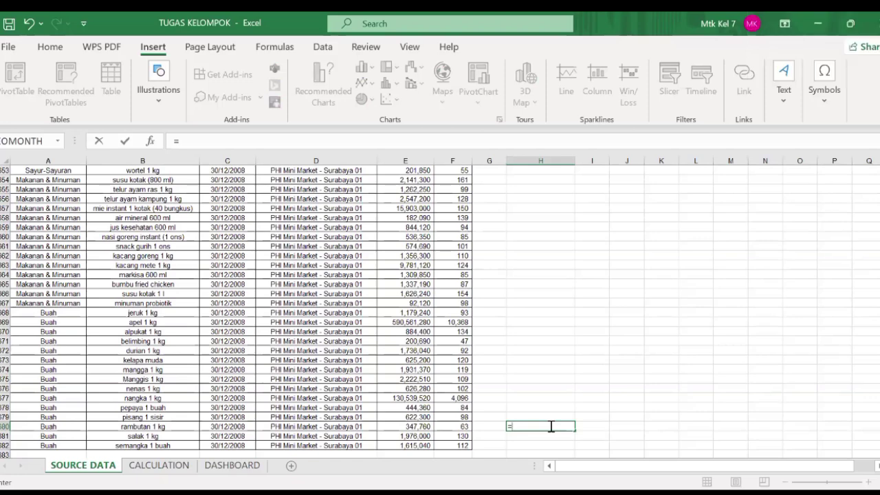
pyautogui.write('SUM(')
pyautogui.click(418, 446)
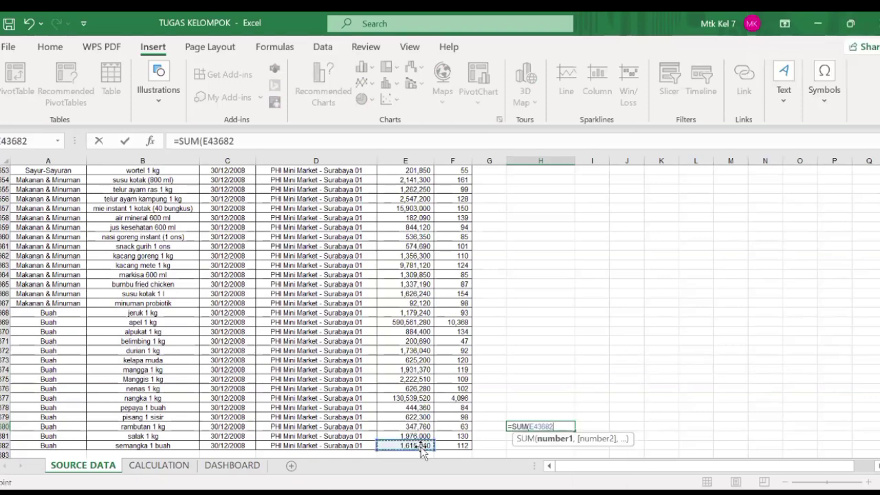
pyautogui.hotkey('ctrl', 'Up')
pyautogui.hotkey('ctrl', 'Down')
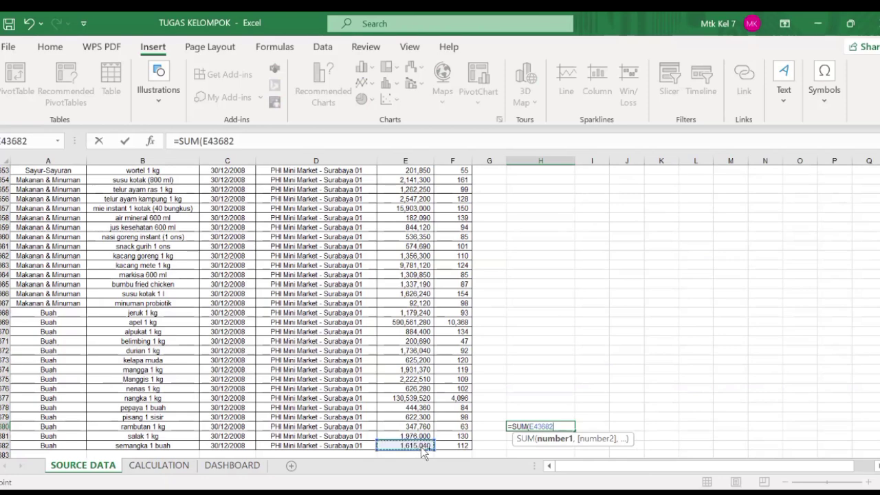
pyautogui.hotkey('ctrl', 'shift', 'Up')
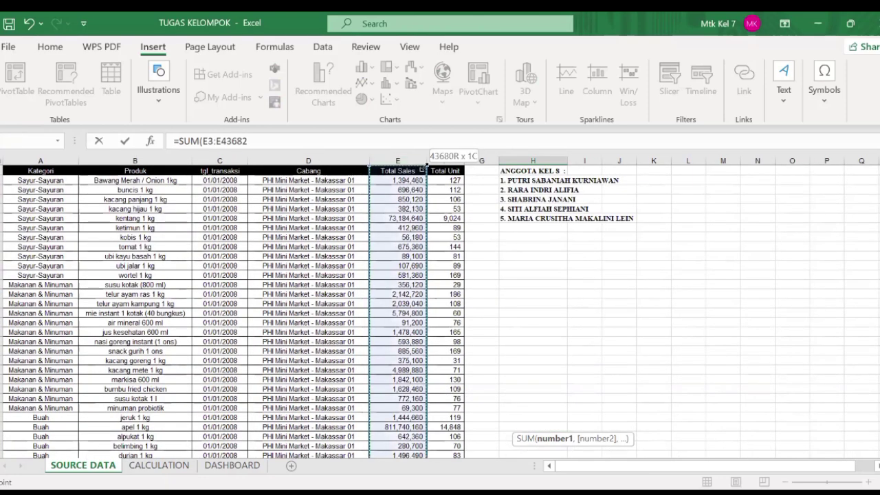
pyautogui.moveTo(427, 167); pyautogui.dragTo(425, 178)
pyautogui.press('Return')
# Try copying the apel 1 kg record from row 43669 into row 43683 below the plain data range, and undo the paste
pyautogui.scroll(-1, 143, 309)
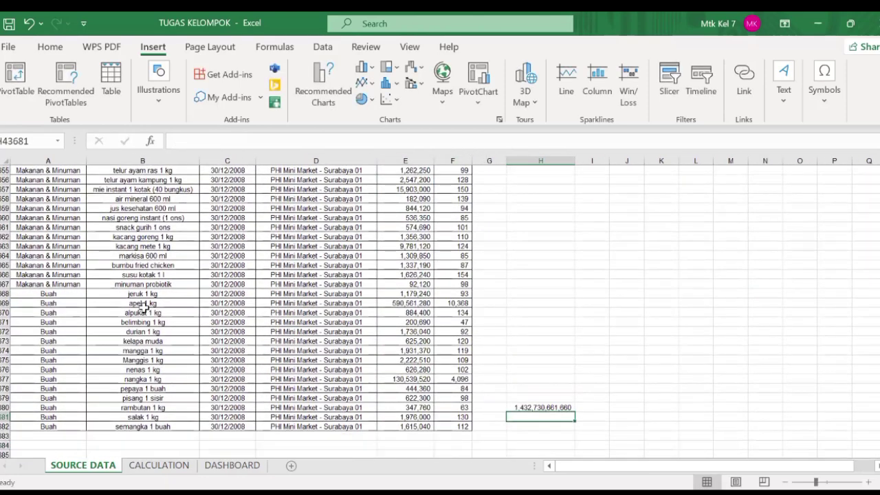
pyautogui.click(64, 304)
pyautogui.moveTo(198, 309); pyautogui.dragTo(465, 311)
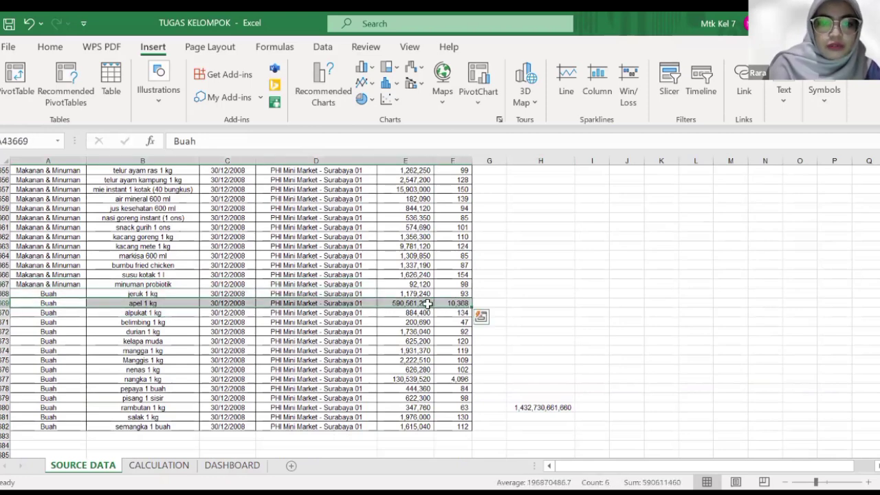
pyautogui.rightClick(428, 303)
pyautogui.click(465, 110)
pyautogui.hotkey('ctrl', 'Down')
pyautogui.press('Down')
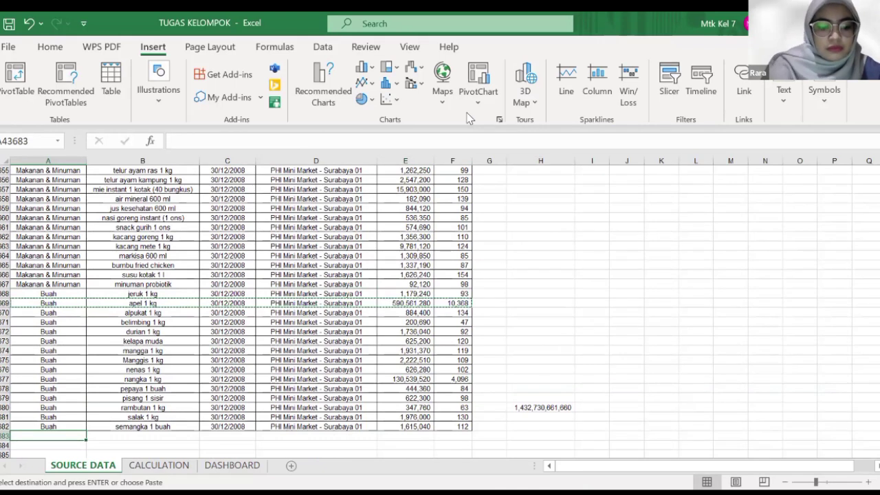
pyautogui.hotkey('ctrl', 'v')
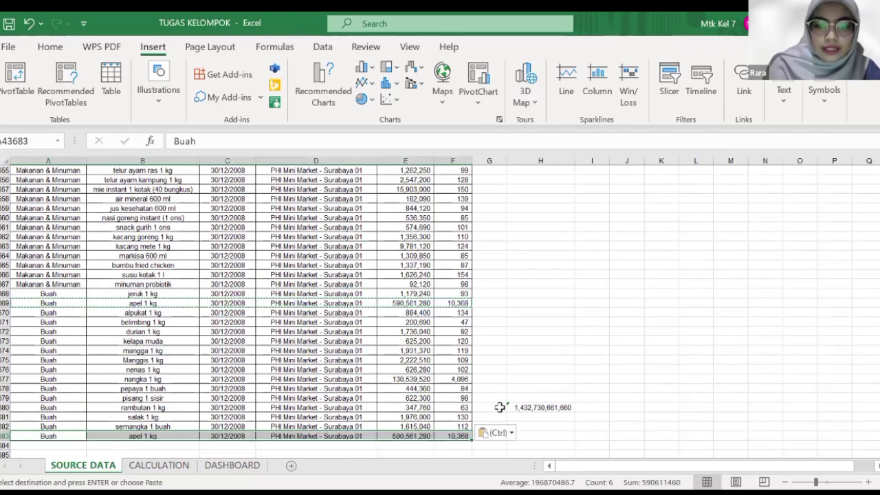
pyautogui.click(28, 23)
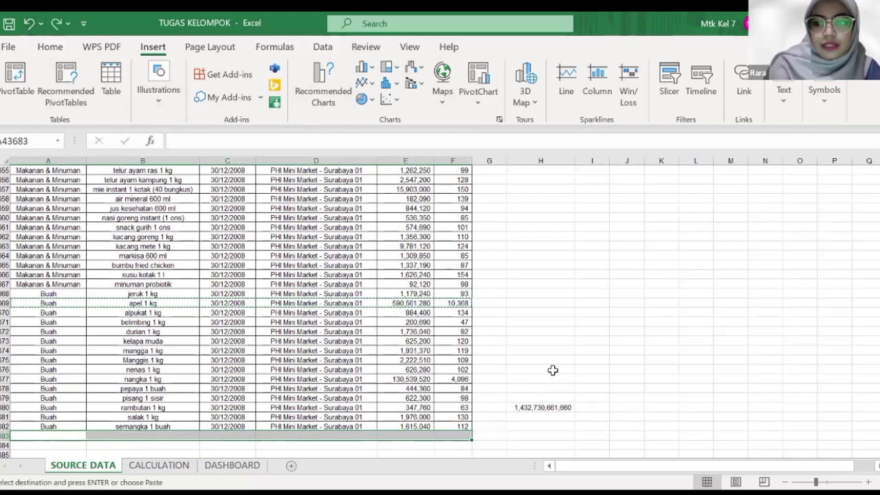
# Convert the sales data range A3:F43682 into a table with headers
pyautogui.moveTo(878, 435); pyautogui.dragTo(877, 159)
pyautogui.click(69, 198)
pyautogui.hotkey('ctrl', 'shift', 'Right')
pyautogui.hotkey('ctrl', 'shift', 'Down')
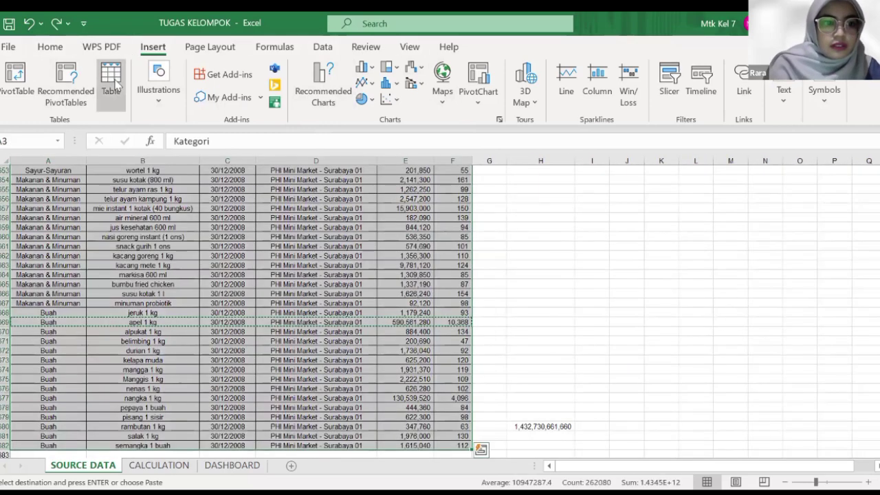
pyautogui.hotkey('ctrl', 't')
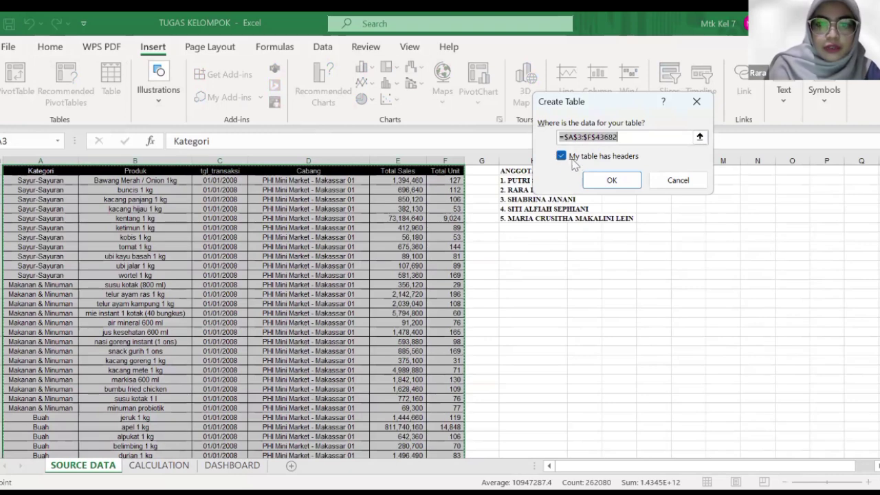
pyautogui.click(606, 183)
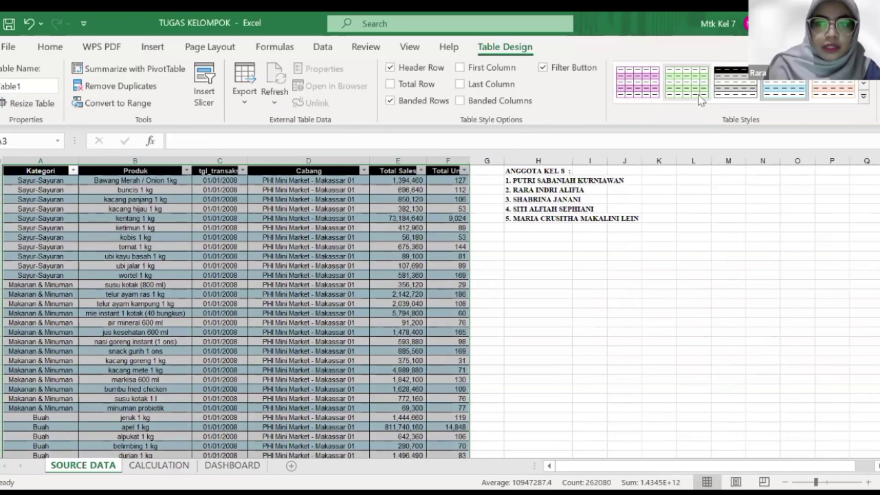
# Copy the apel 1 kg record from row 43669 into row 43683 directly beneath the table
pyautogui.scroll(-20, 479, 348)
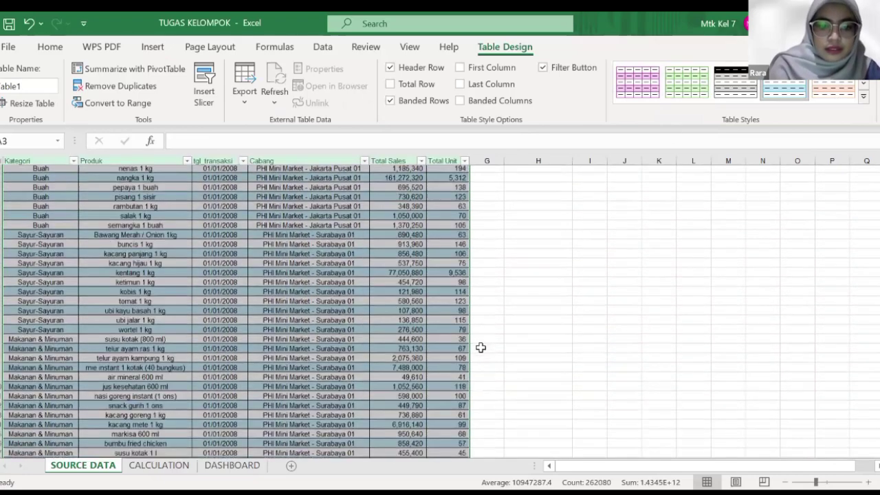
pyautogui.scroll(-1, 481, 348)
pyautogui.moveTo(877, 179); pyautogui.dragTo(876, 447)
pyautogui.click(68, 324)
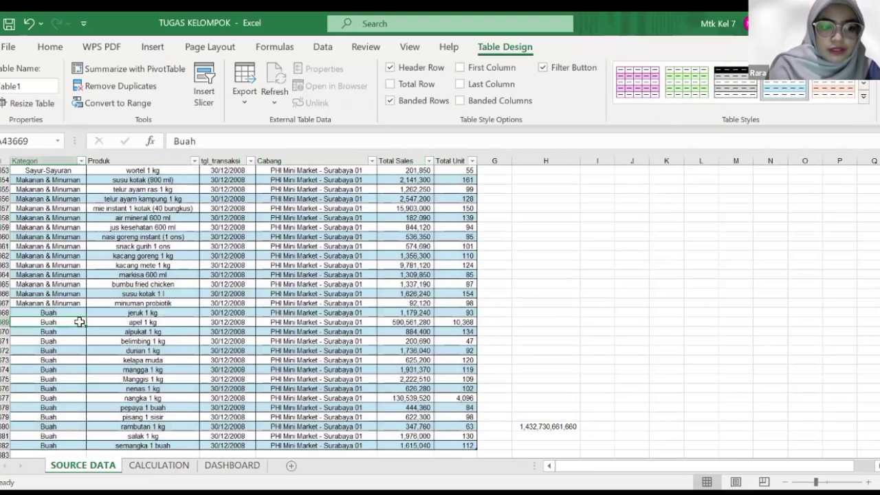
pyautogui.moveTo(80, 321); pyautogui.dragTo(467, 322)
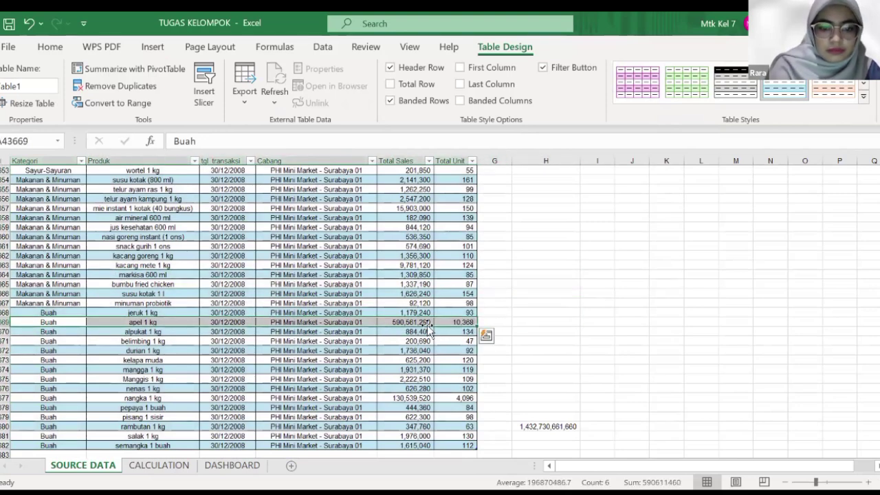
pyautogui.rightClick(380, 323)
pyautogui.click(444, 41)
pyautogui.scroll(-3, 10, 330)
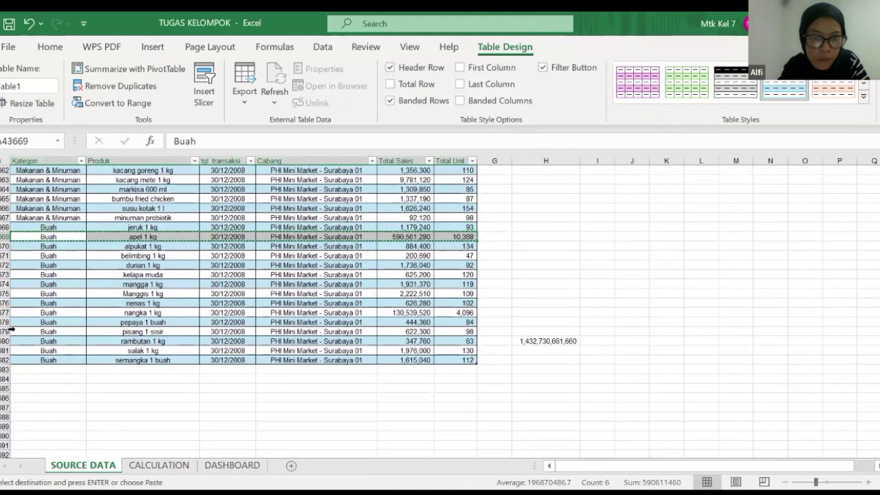
pyautogui.click(30, 370)
pyautogui.hotkey('ctrl', 'v')
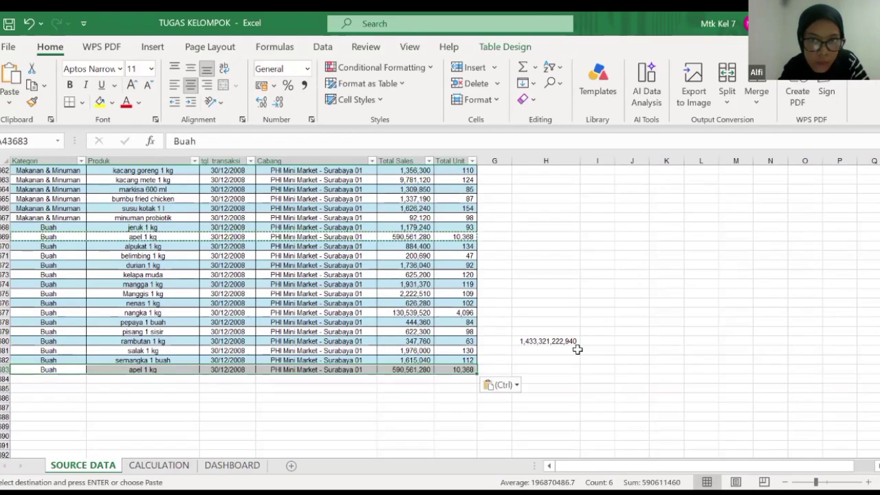
# Undo the pasted apel 1 kg row, redo it to compare the SUM result, and undo it again
pyautogui.click(29, 24)
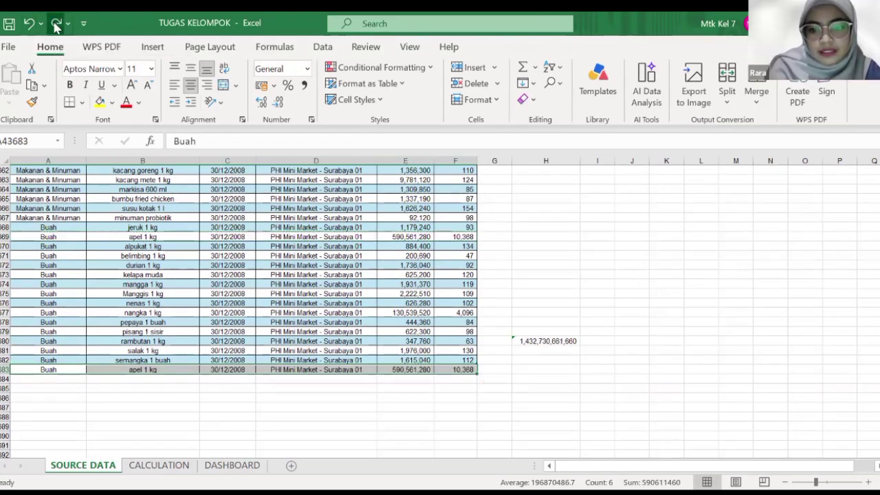
pyautogui.click(56, 25)
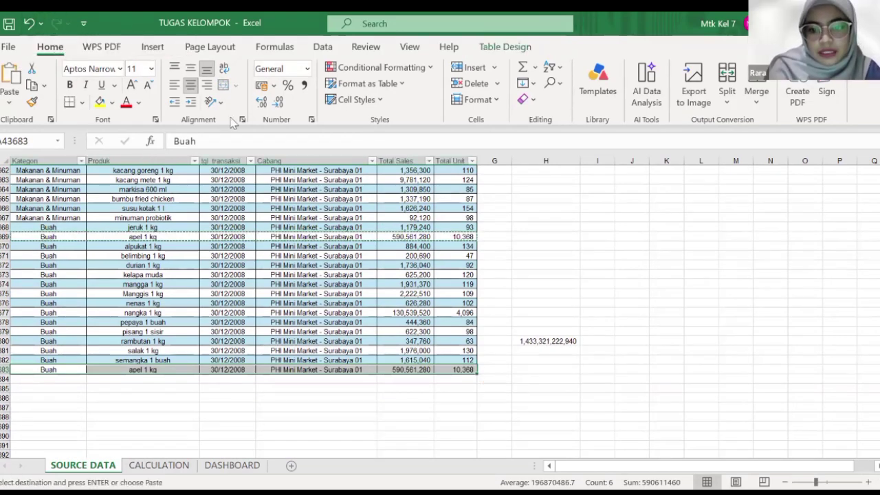
pyautogui.click(29, 23)
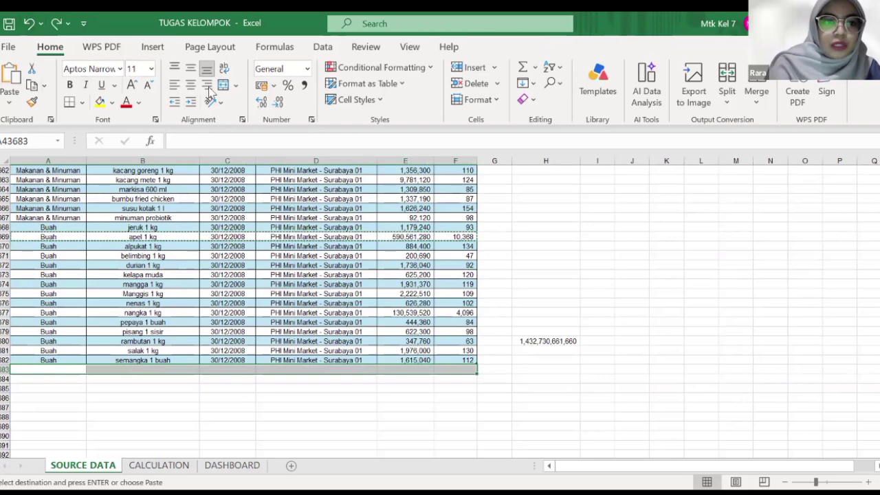
# Set up a PivotChart from the whole sales table at cell E25 of the existing CALCULATION worksheet, and cancel it
pyautogui.click(153, 47)
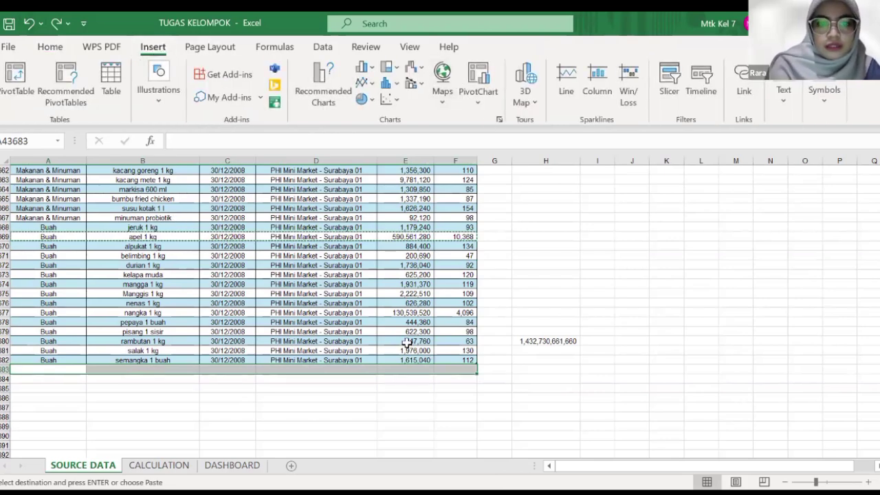
pyautogui.click(407, 342)
pyautogui.hotkey('ctrl', 'Up')
pyautogui.click(11, 196)
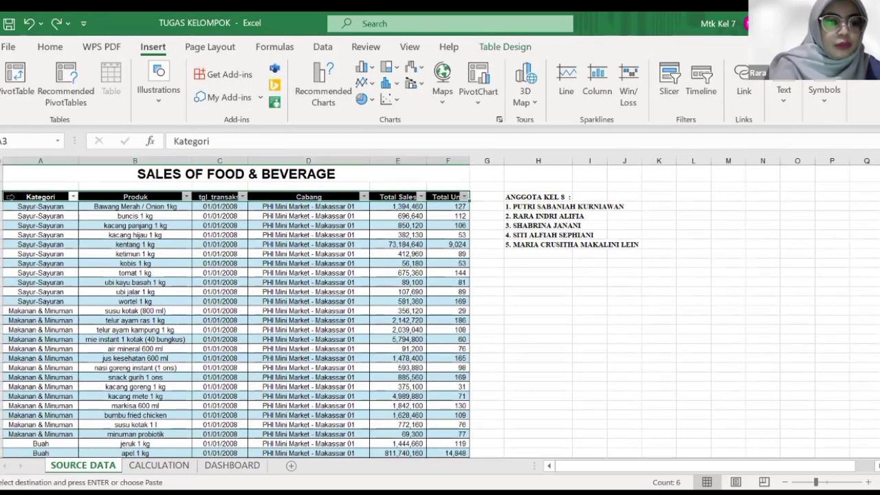
pyautogui.hotkey('ctrl', 'shift', 'Down')
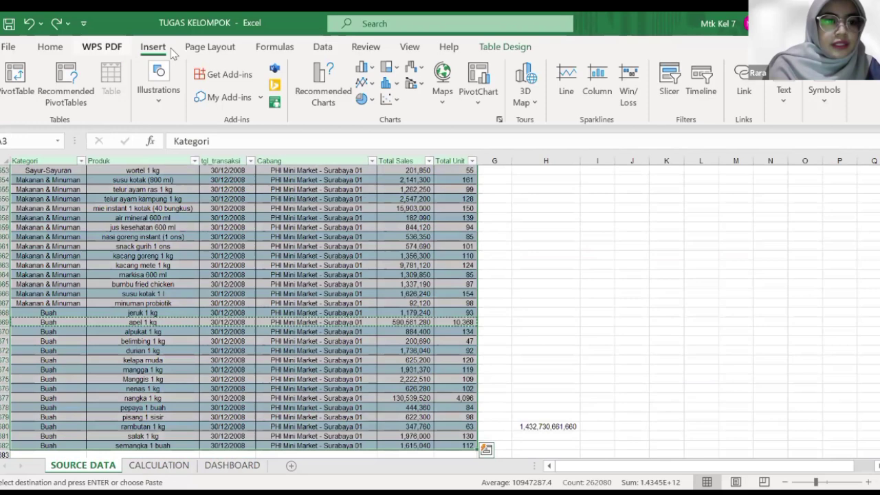
pyautogui.click(475, 96)
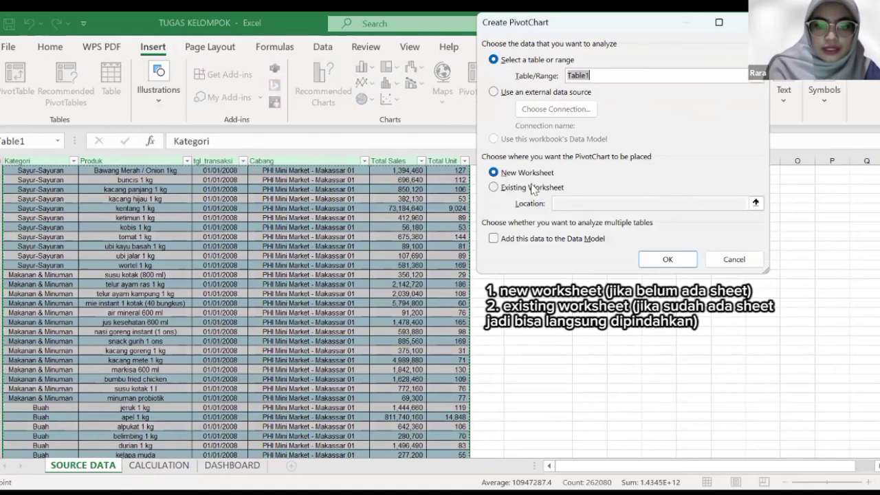
pyautogui.click(533, 188)
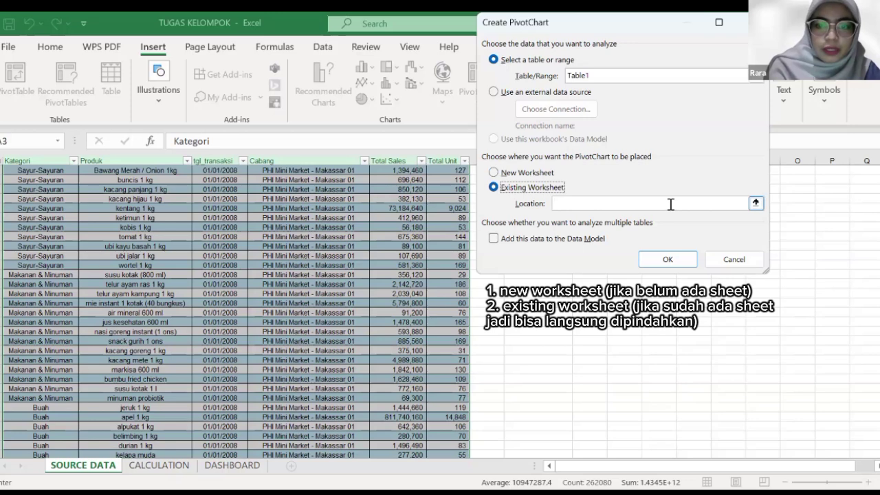
pyautogui.click(158, 466)
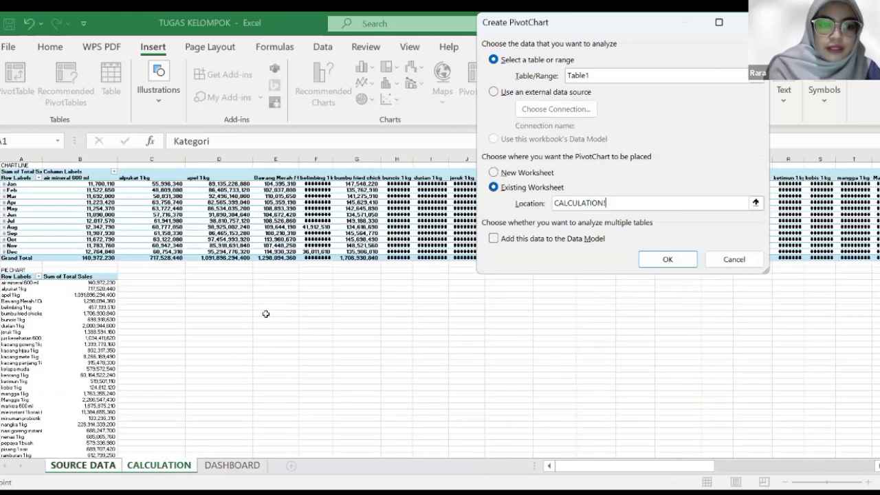
pyautogui.click(265, 314)
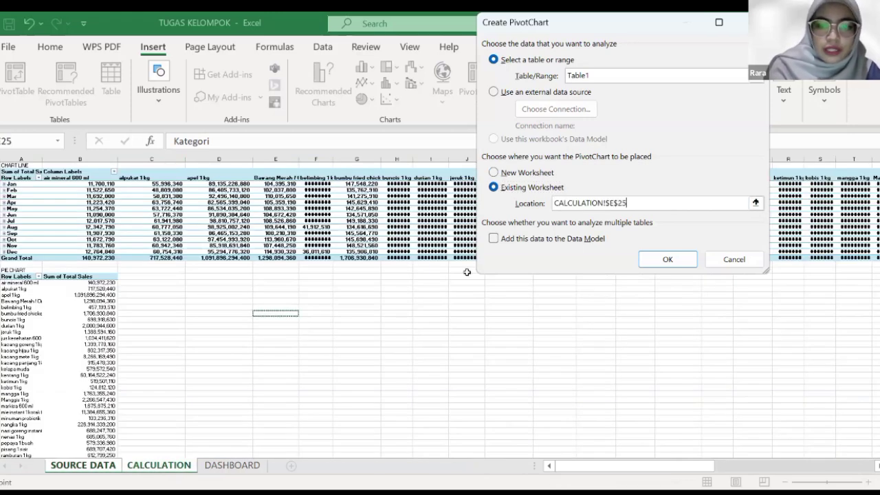
pyautogui.click(679, 263)
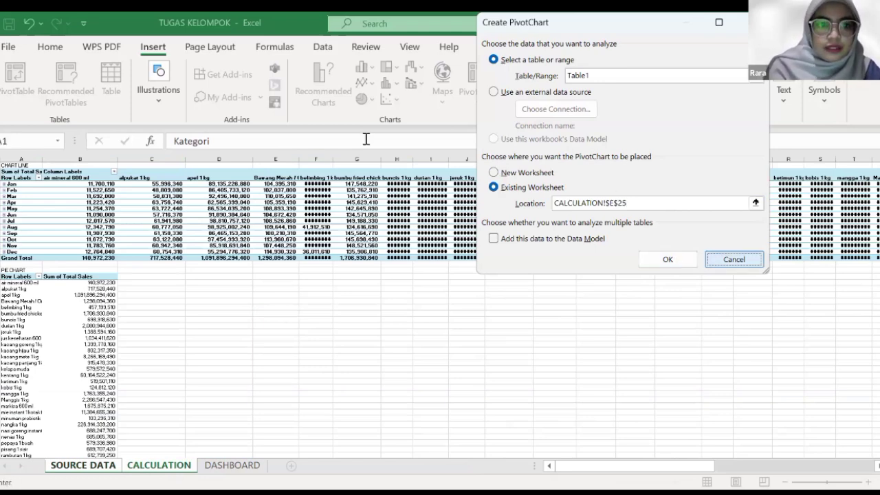
pyautogui.press('Escape')
# Examine the field list and field arrangement of the CHART LINE PivotTable on the CALCULATION sheet
pyautogui.click(226, 176)
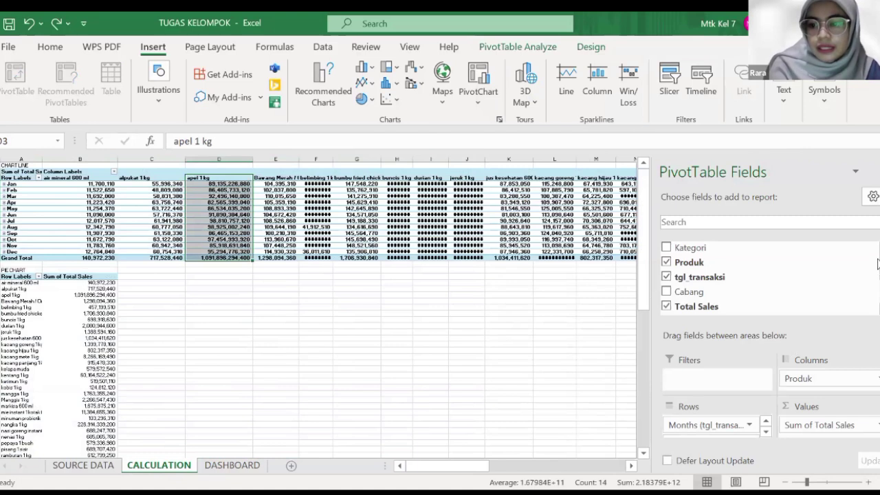
pyautogui.moveTo(878, 267); pyautogui.dragTo(877, 307)
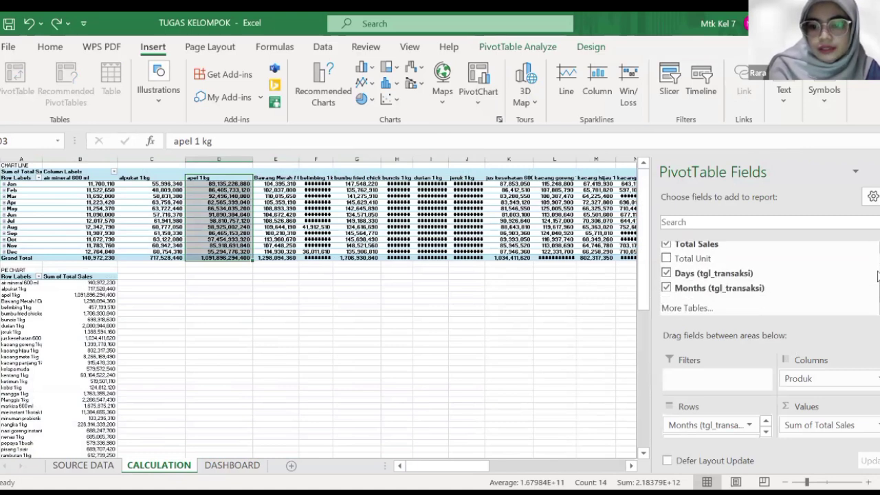
pyautogui.scroll(3, 878, 275)
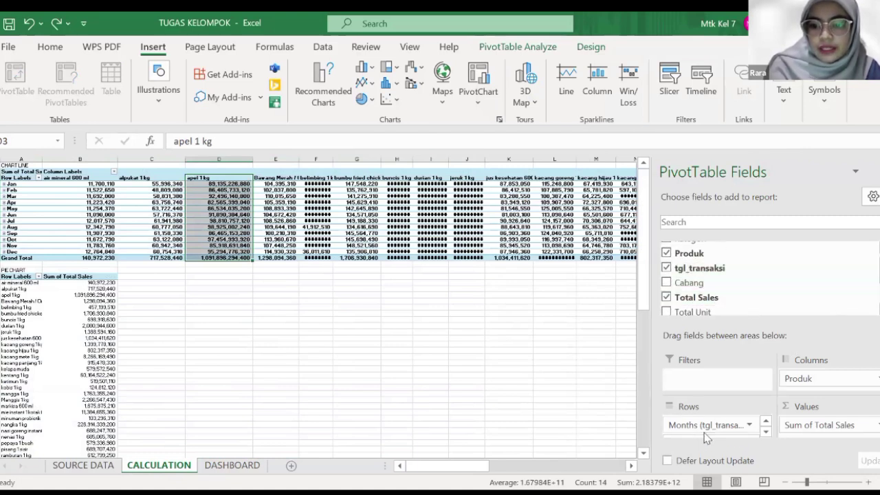
pyautogui.scroll(-1, 707, 433)
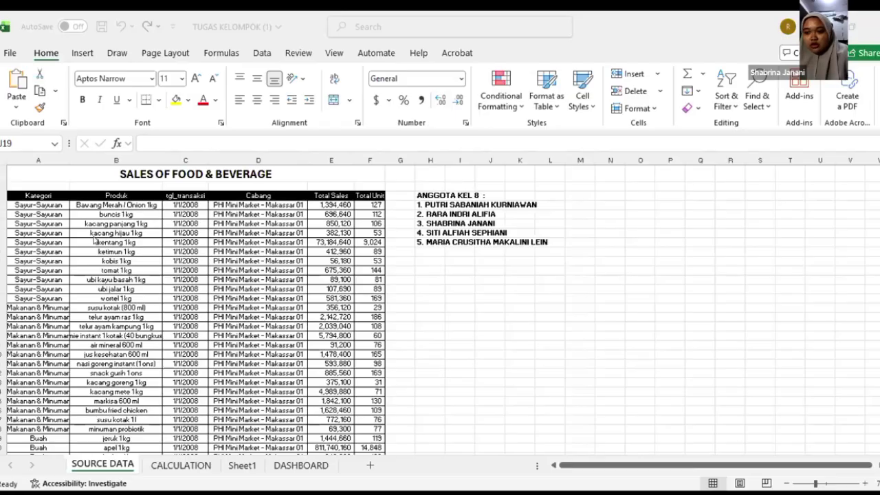
# Set up a PivotChart from the sales range A3:F43682 on the existing CALCULATION worksheet, and cancel it
pyautogui.click(55, 193)
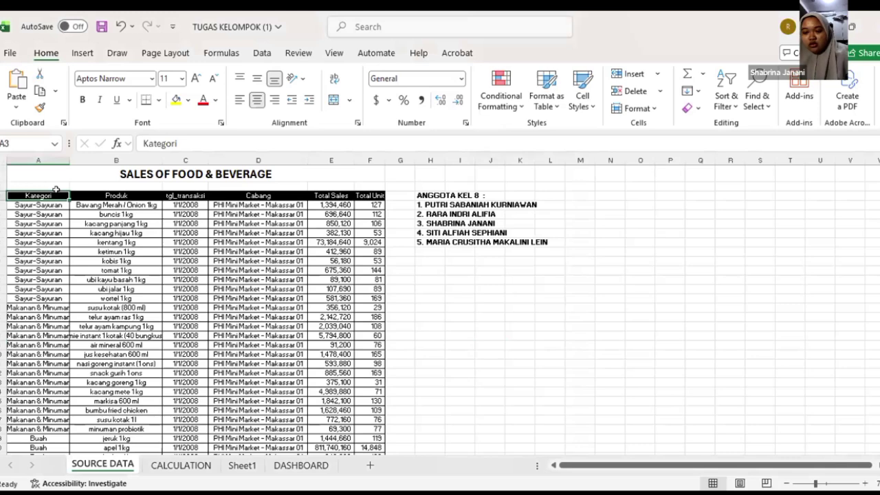
pyautogui.hotkey('ctrl', 'shift', 'End')
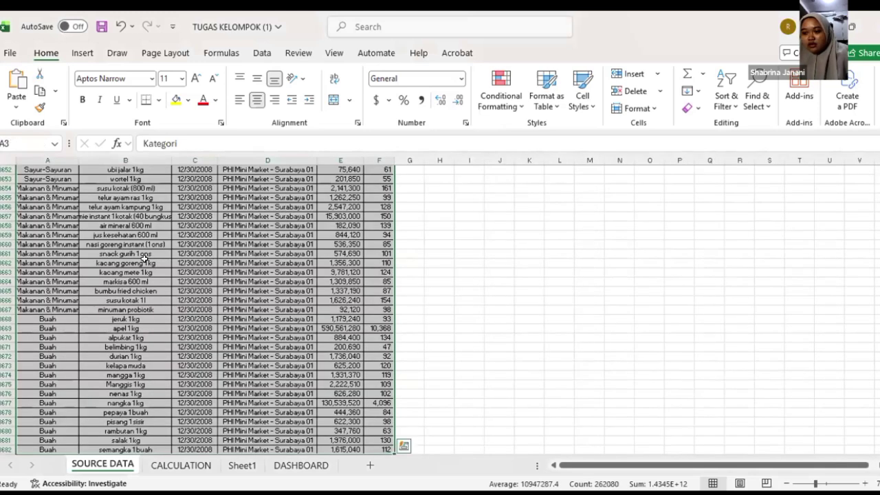
pyautogui.scroll(-4, 144, 255)
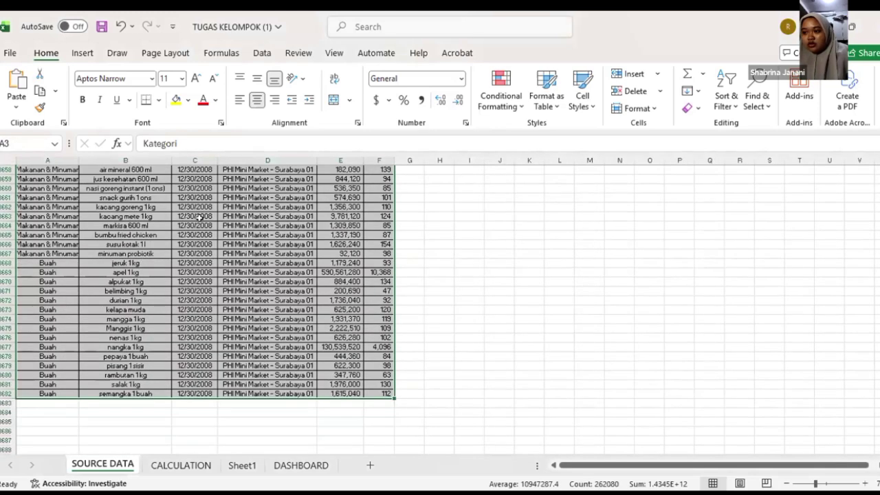
pyautogui.click(82, 53)
pyautogui.click(464, 83)
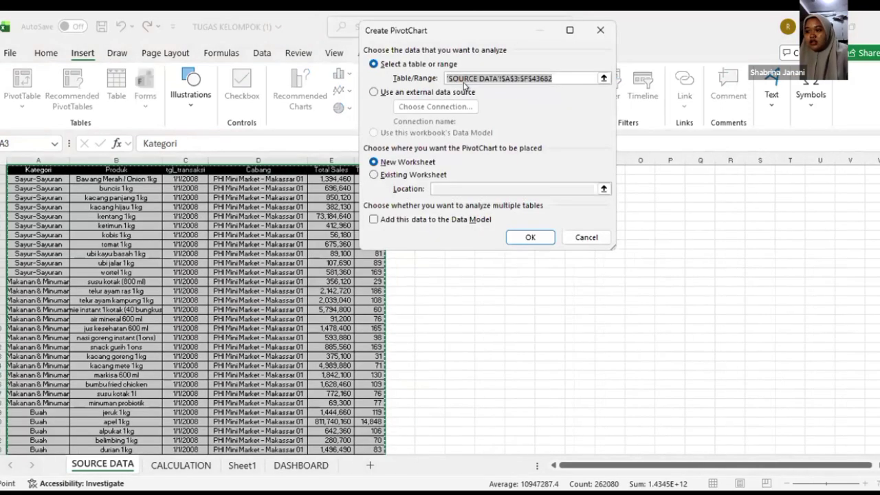
pyautogui.click(372, 174)
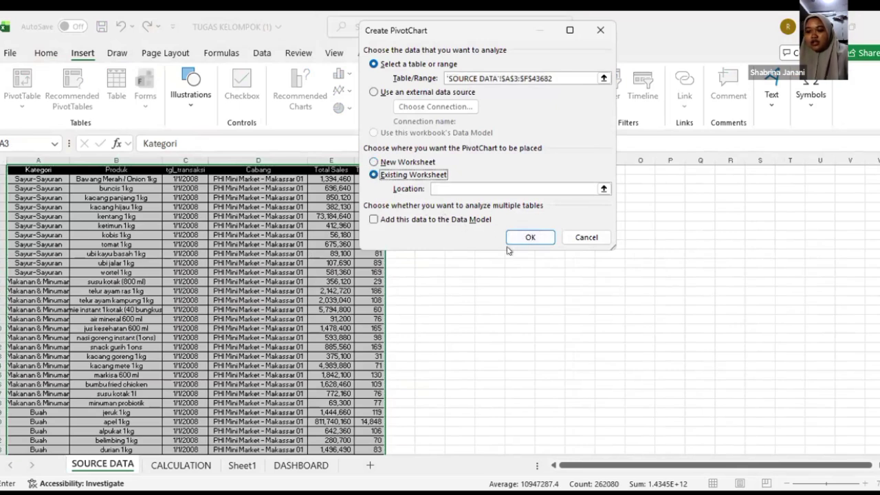
pyautogui.click(179, 466)
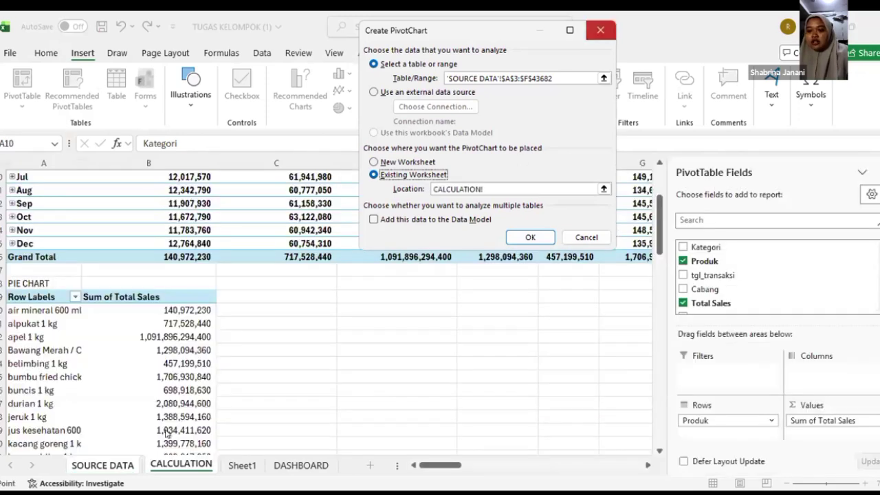
pyautogui.click(600, 29)
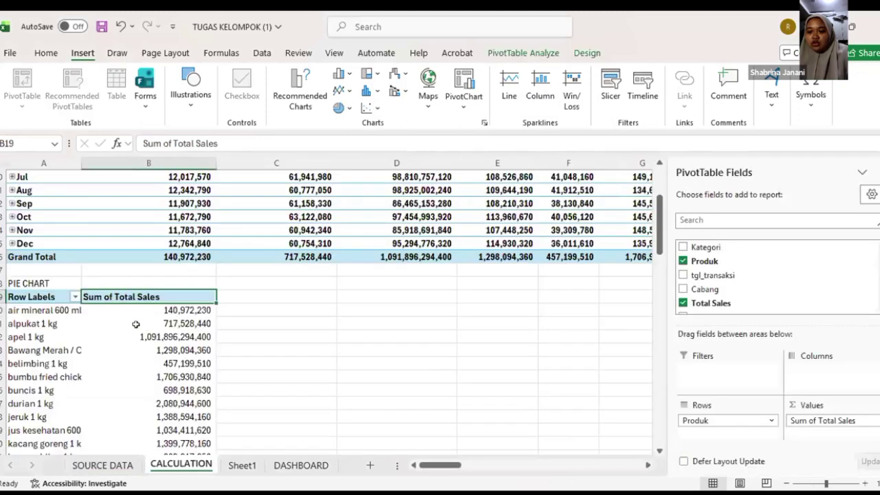
# Examine the fields of the PIE CHART PivotTable and the Total Sales by Produk pie chart on Sheet1
pyautogui.click(62, 296)
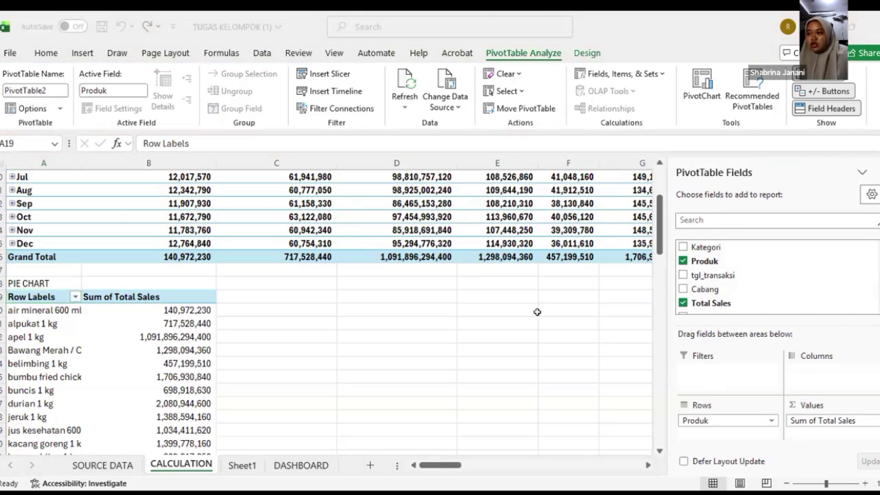
pyautogui.click(430, 240)
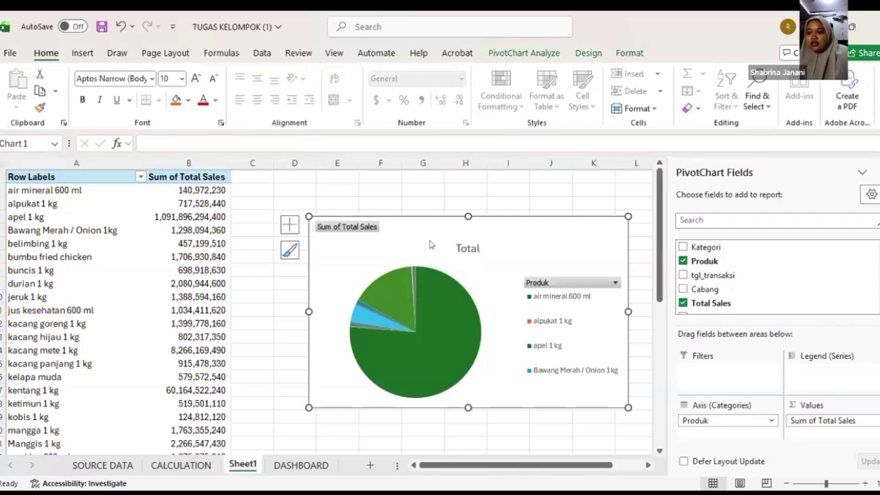
pyautogui.rightClick(470, 256)
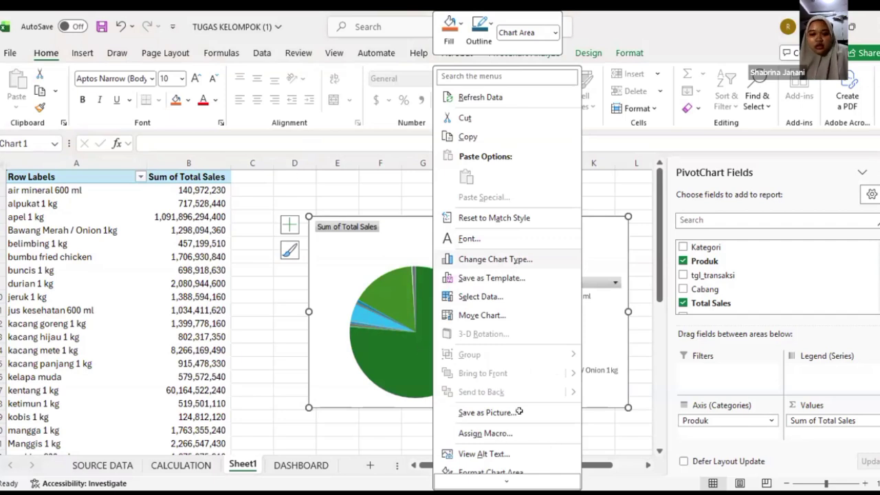
pyautogui.press('Escape')
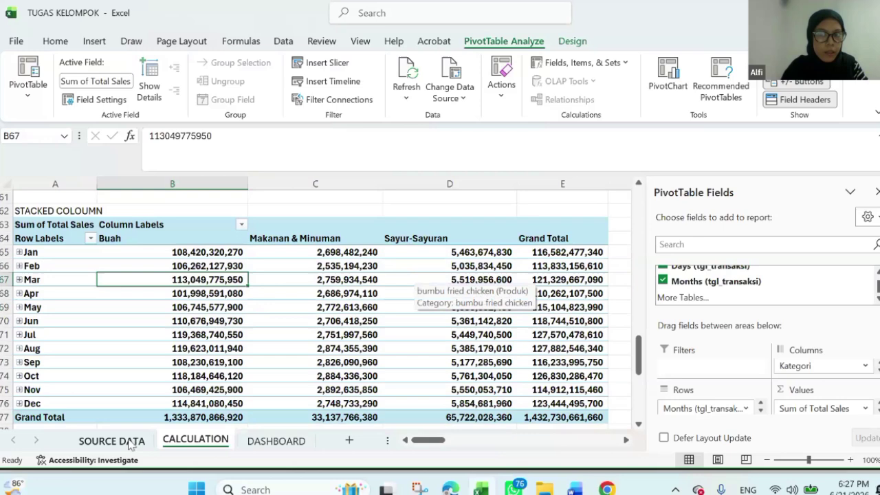
# Set up a PivotTable from the SOURCE DATA range A3:F43682 on the existing CALCULATION worksheet, and cancel it
pyautogui.click(112, 441)
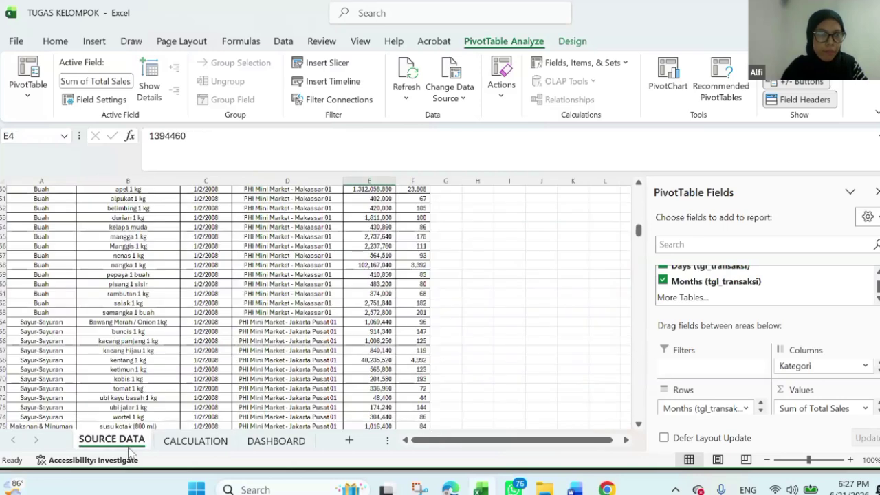
pyautogui.hotkey('ctrl', 'a')
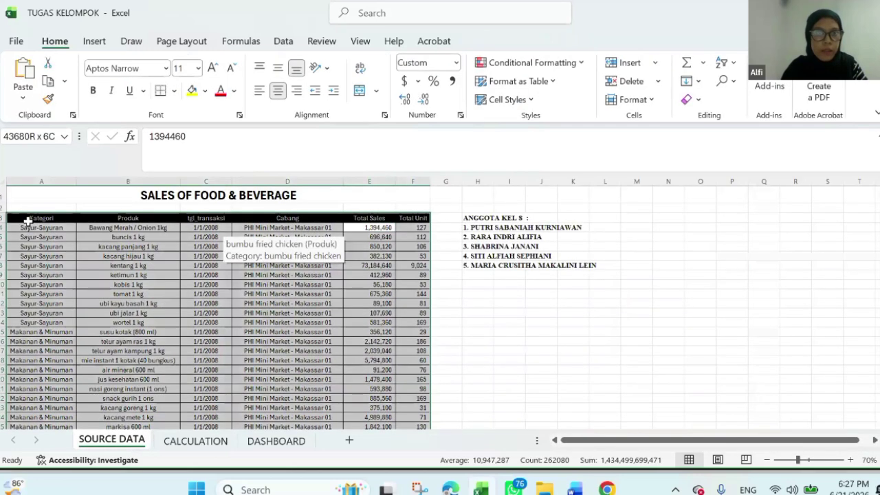
pyautogui.scroll(-1, 282, 247)
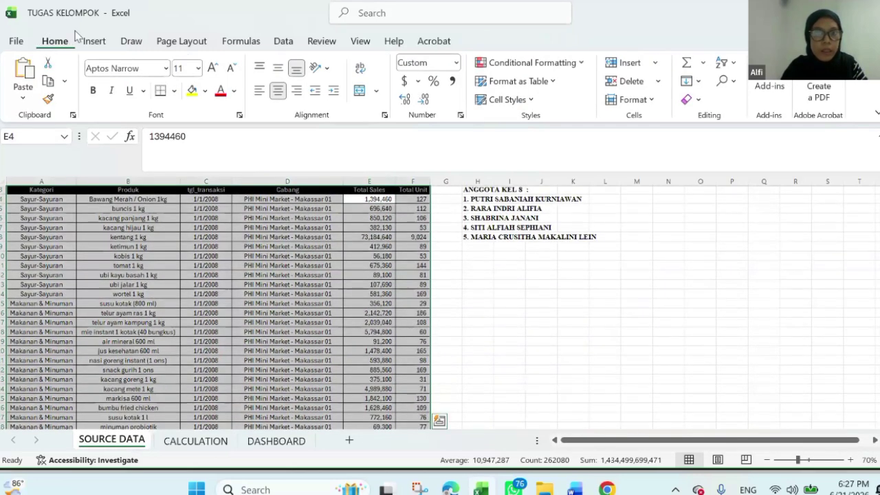
pyautogui.click(95, 41)
pyautogui.click(513, 93)
pyautogui.click(550, 135)
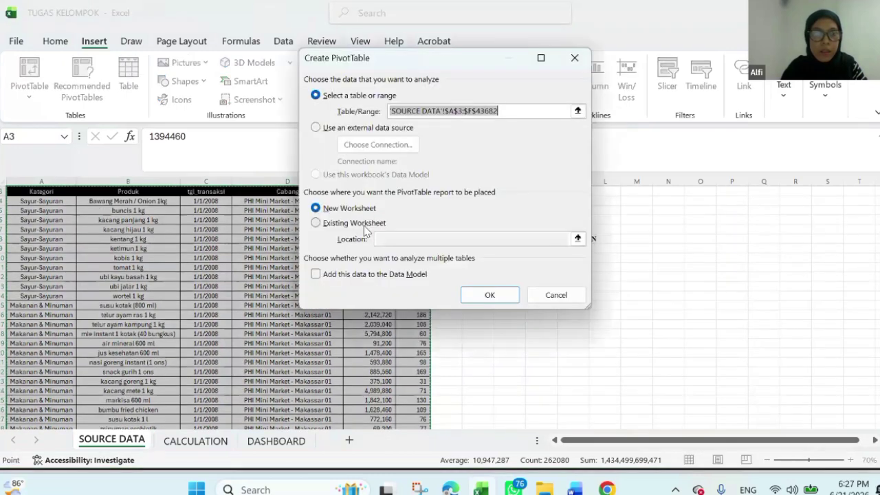
pyautogui.click(364, 223)
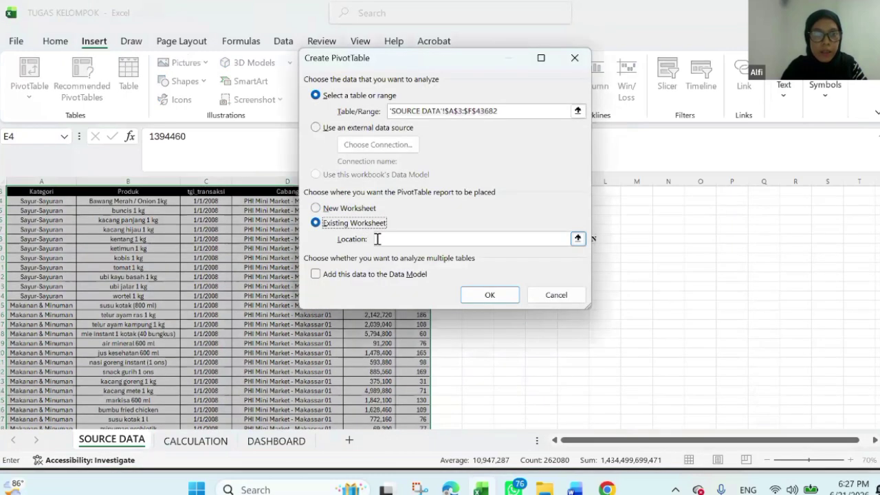
pyautogui.click(202, 447)
pyautogui.click(874, 194)
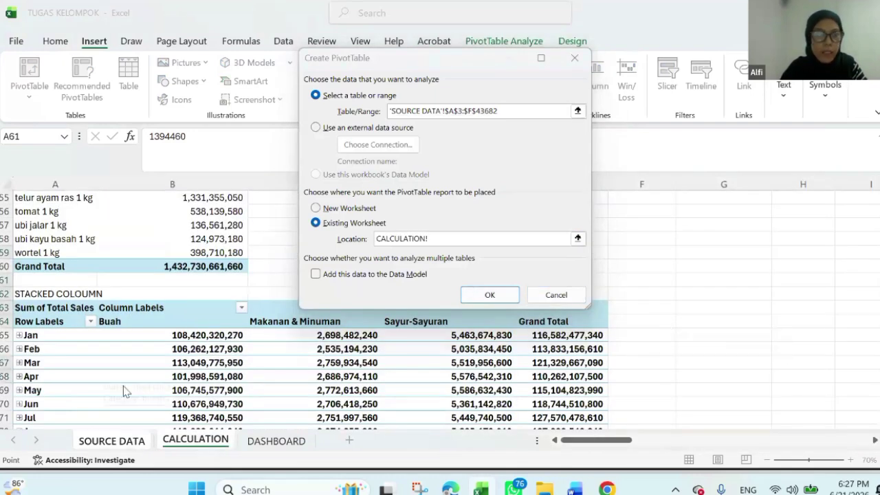
pyautogui.scroll(-1, 128, 385)
pyautogui.scroll(2, 144, 365)
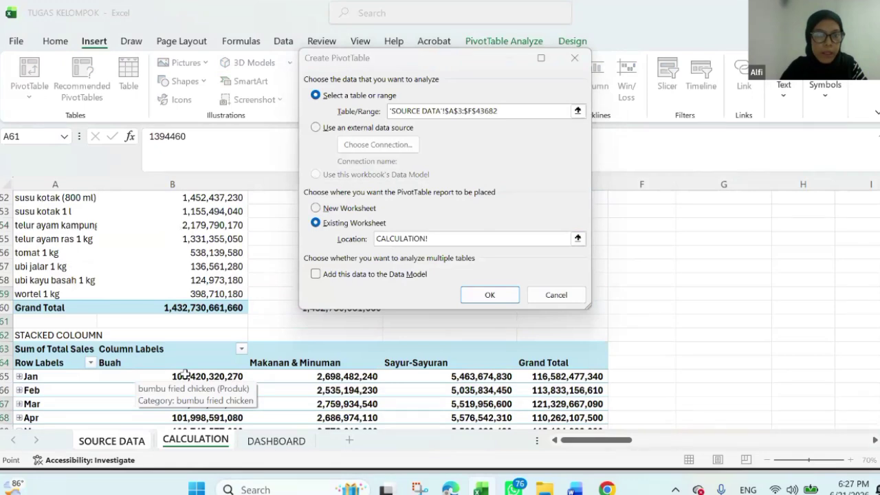
pyautogui.scroll(-1, 185, 375)
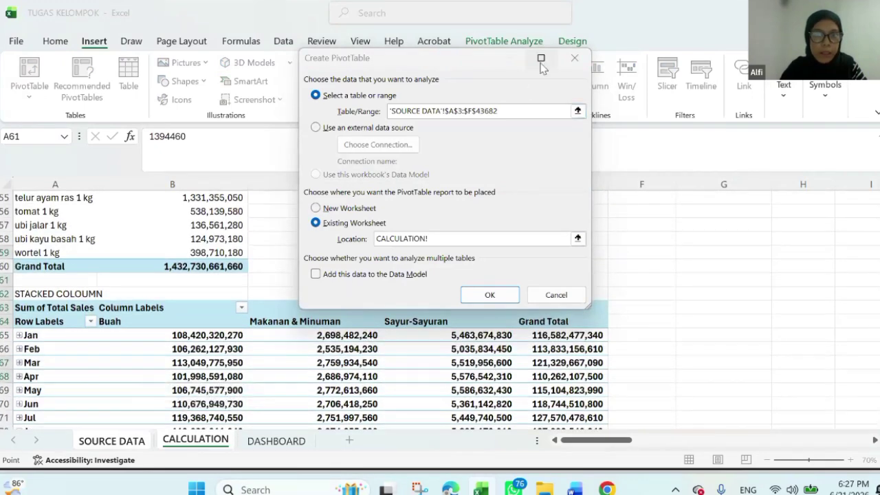
pyautogui.click(586, 61)
# Insert a Stacked Column PivotChart from the STACKED COLOUMN PivotTable on the CALCULATION sheet
pyautogui.scroll(-2, 289, 406)
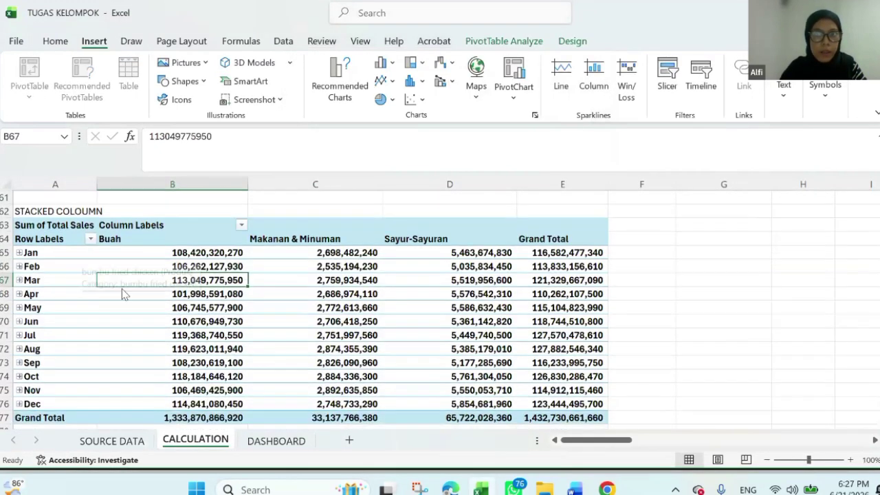
pyautogui.click(505, 41)
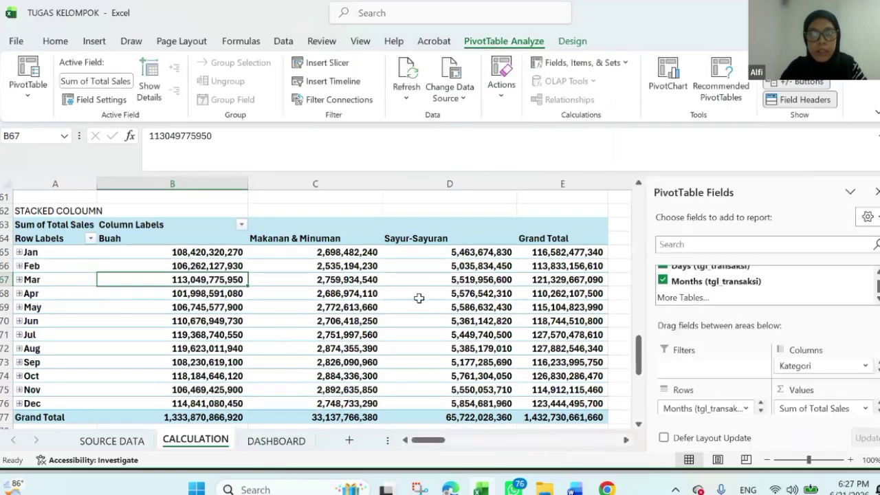
pyautogui.scroll(1, 113, 278)
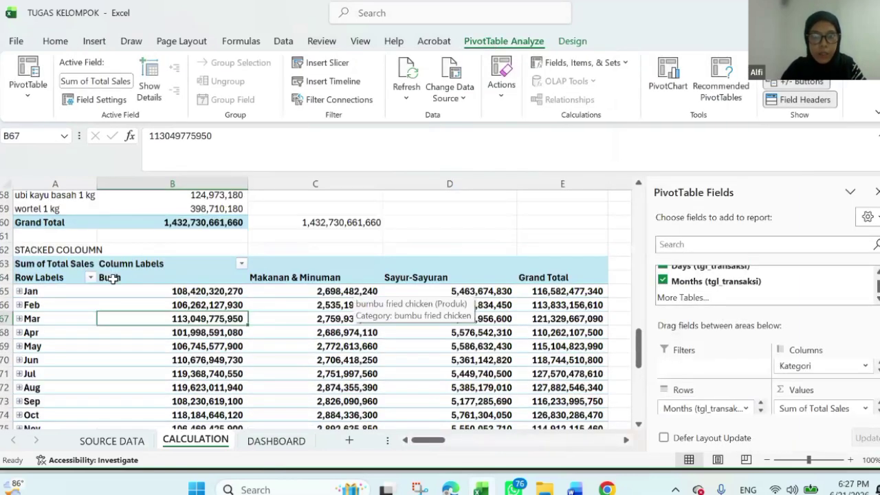
pyautogui.scroll(-1, 112, 278)
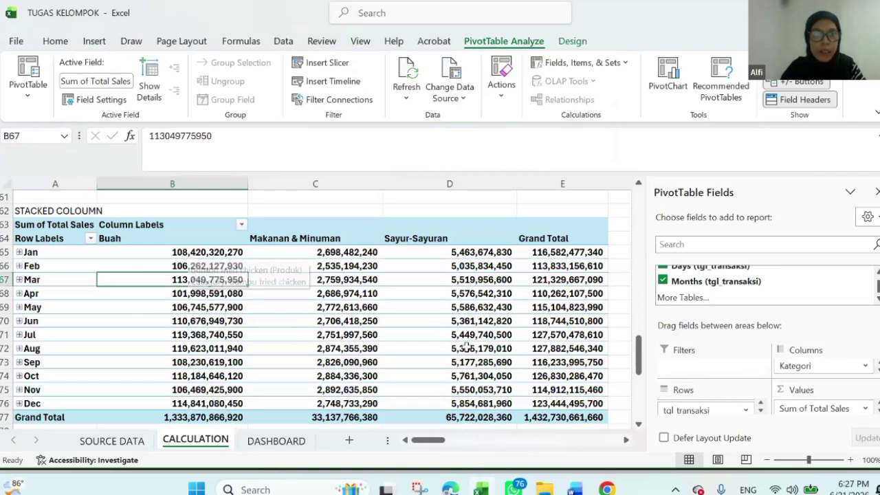
pyautogui.scroll(-1, 458, 310)
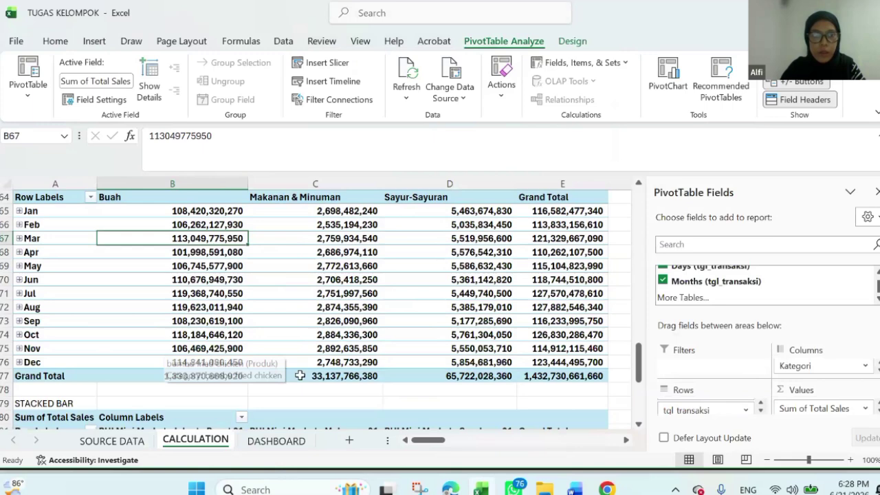
pyautogui.scroll(1, 124, 246)
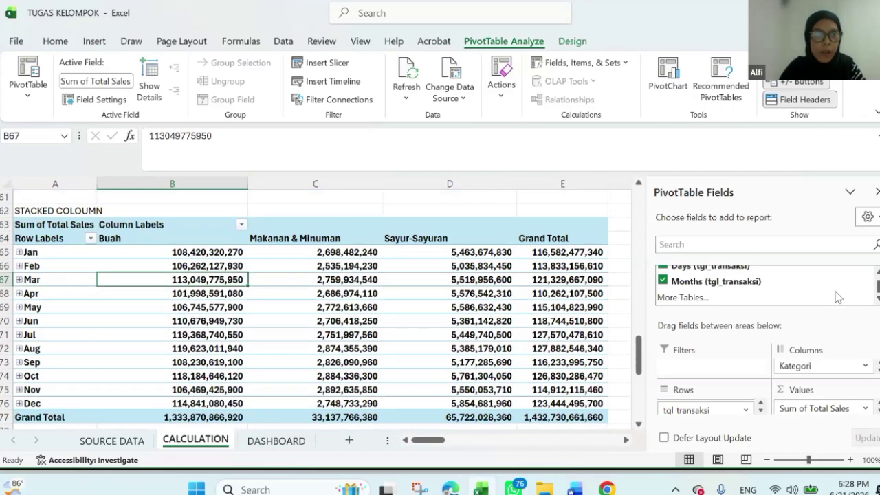
pyautogui.click(657, 90)
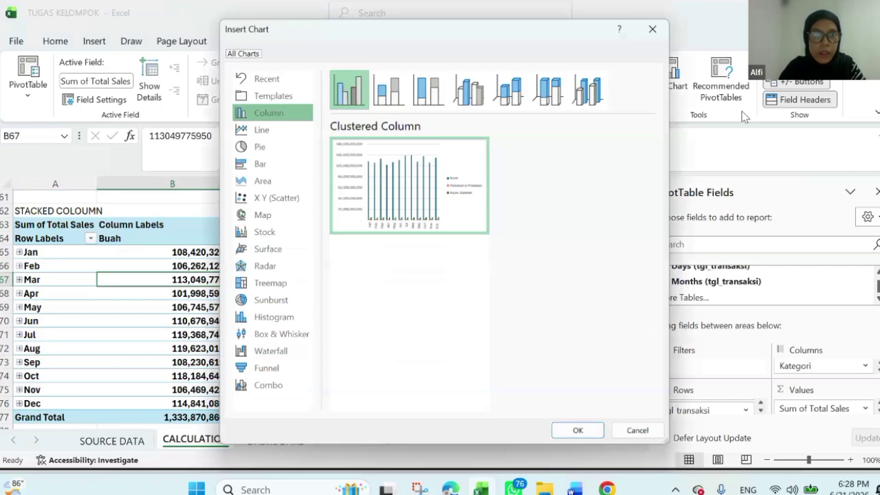
pyautogui.click(382, 89)
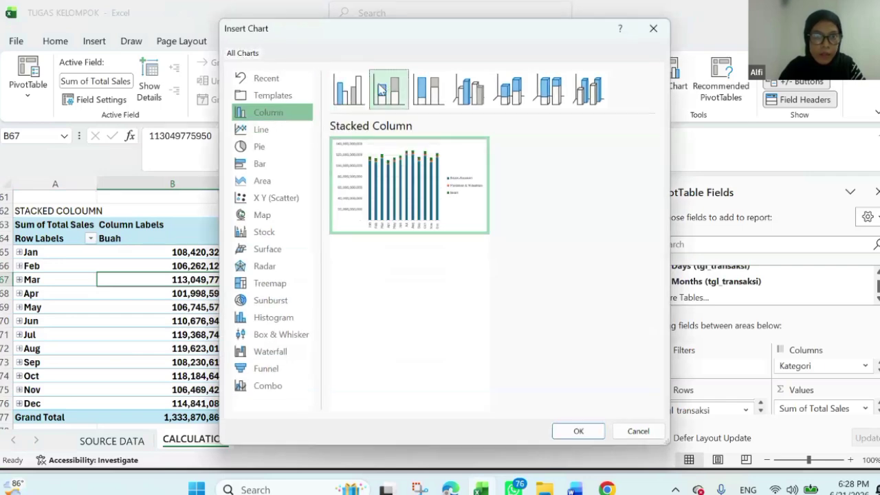
pyautogui.moveTo(409, 184)
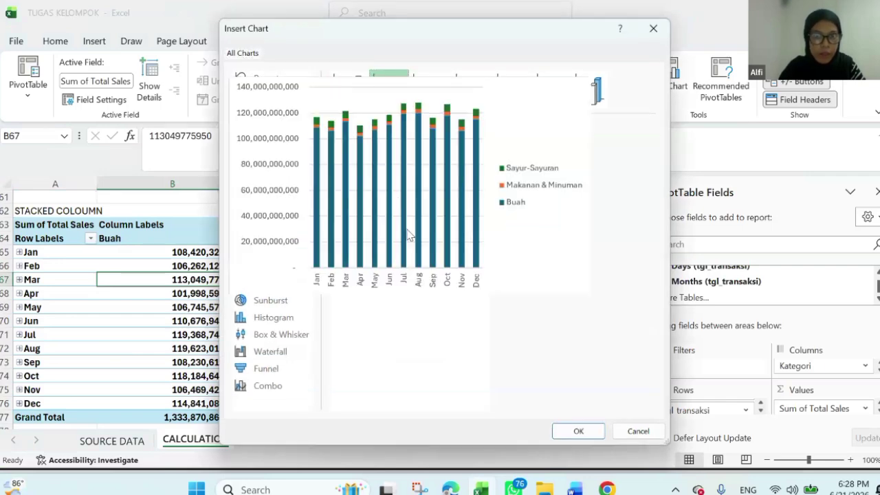
pyautogui.click(581, 431)
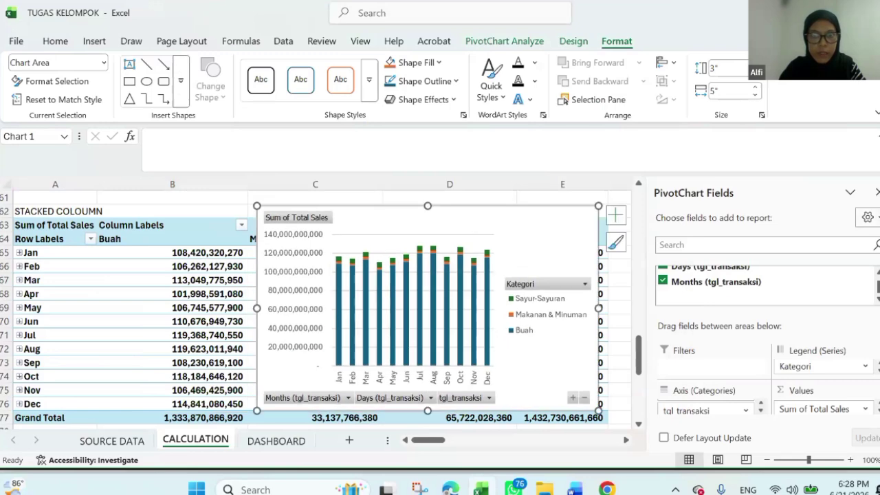
pyautogui.scroll(-1, 501, 348)
pyautogui.scroll(2, 356, 403)
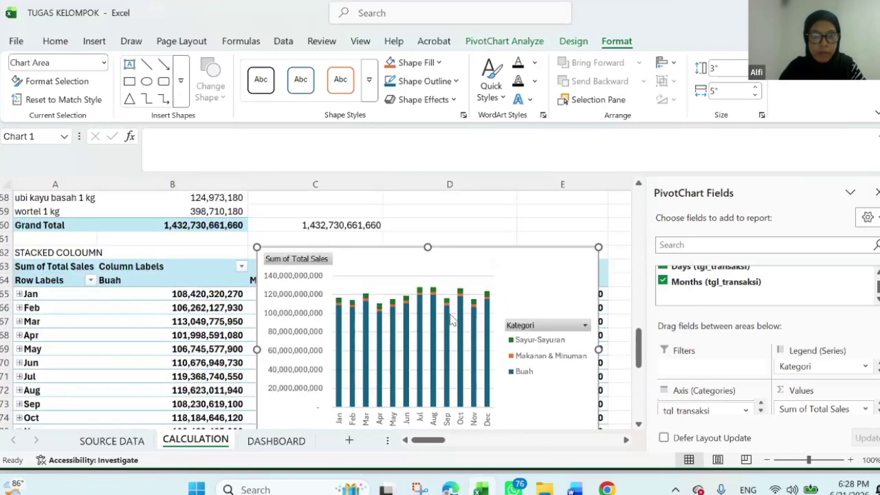
pyautogui.scroll(-1, 452, 320)
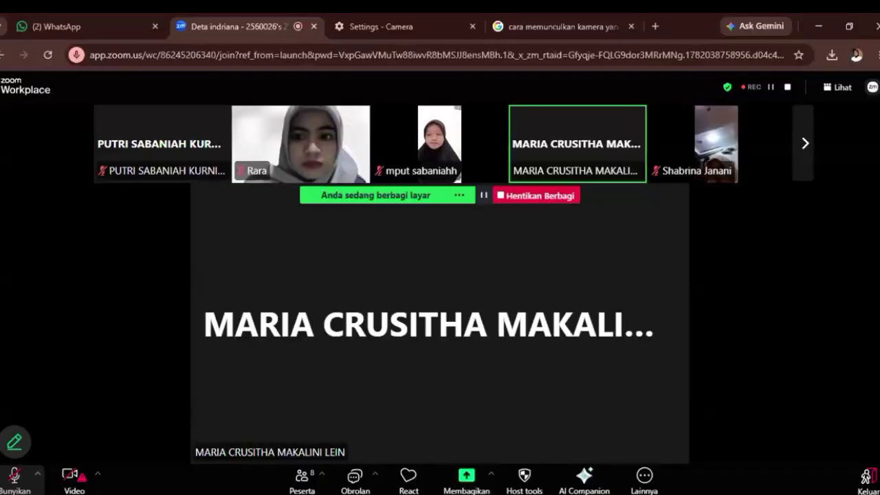
# Switch to the Excel workbook and show the STACKED BAR PivotTable's field list with its field areas enlarged
pyautogui.moveTo(421, 494)
pyautogui.click(385, 440)
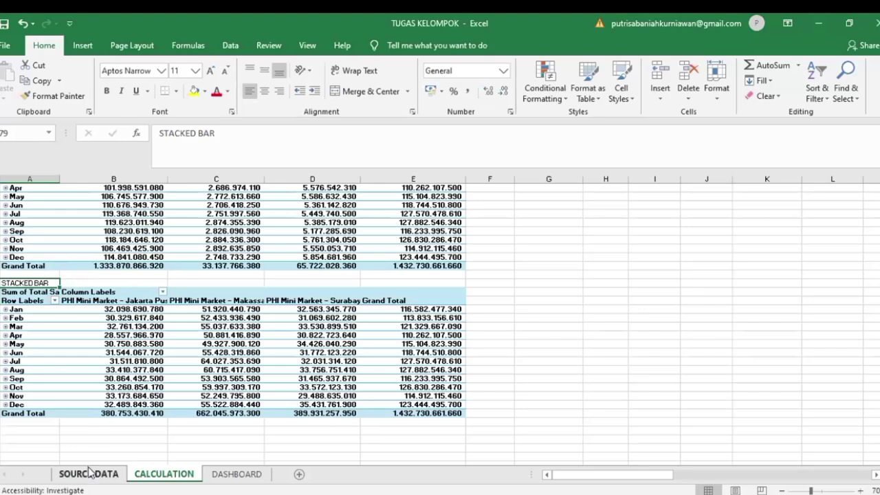
pyautogui.click(12, 292)
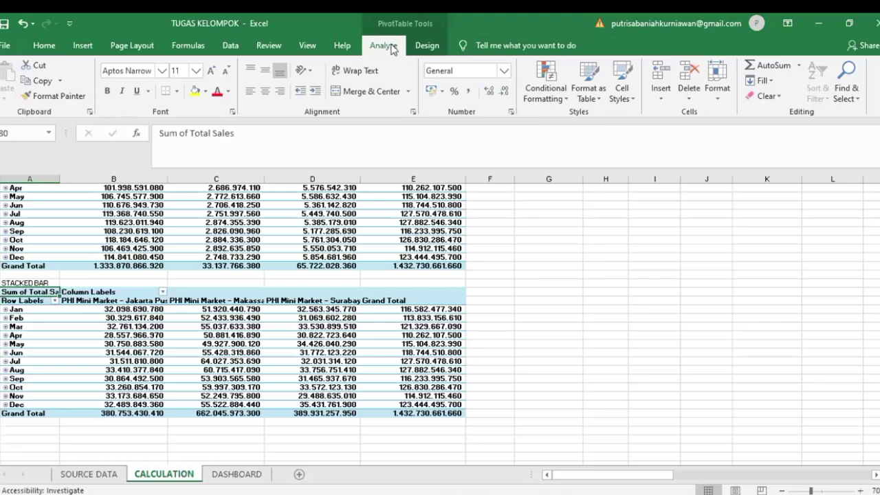
pyautogui.click(383, 45)
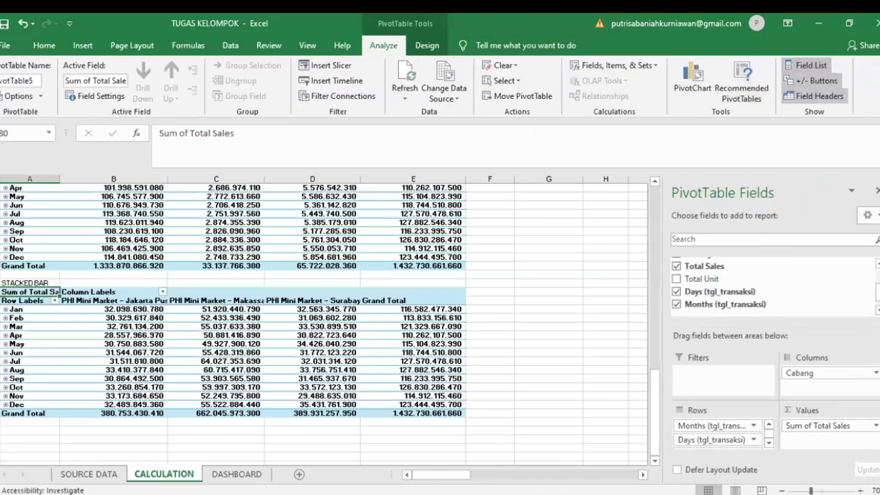
pyautogui.moveTo(879, 323); pyautogui.dragTo(878, 297)
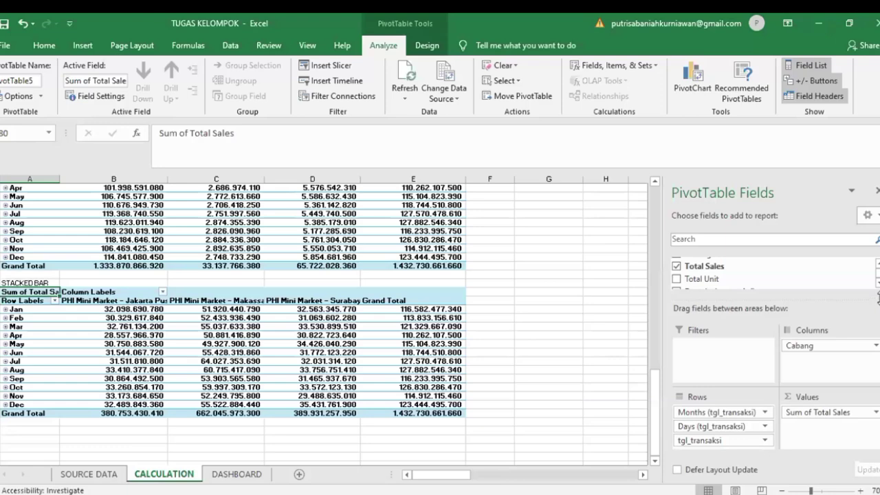
# Insert a Stacked Bar PivotChart from the STACKED BAR PivotTable and move it down beside the table's data
pyautogui.click(877, 191)
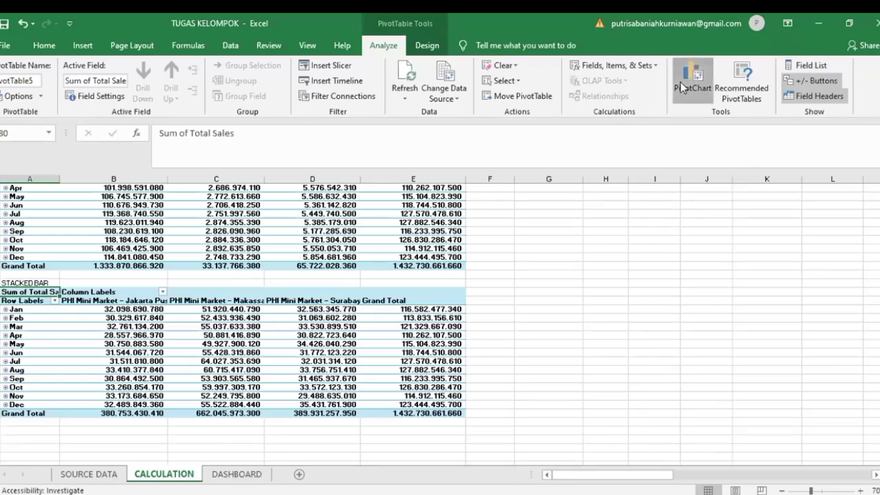
pyautogui.click(681, 87)
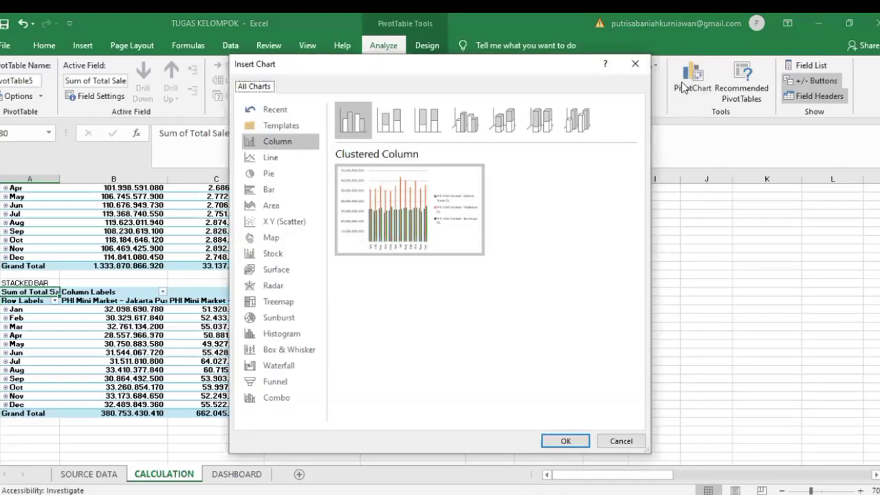
pyautogui.click(307, 198)
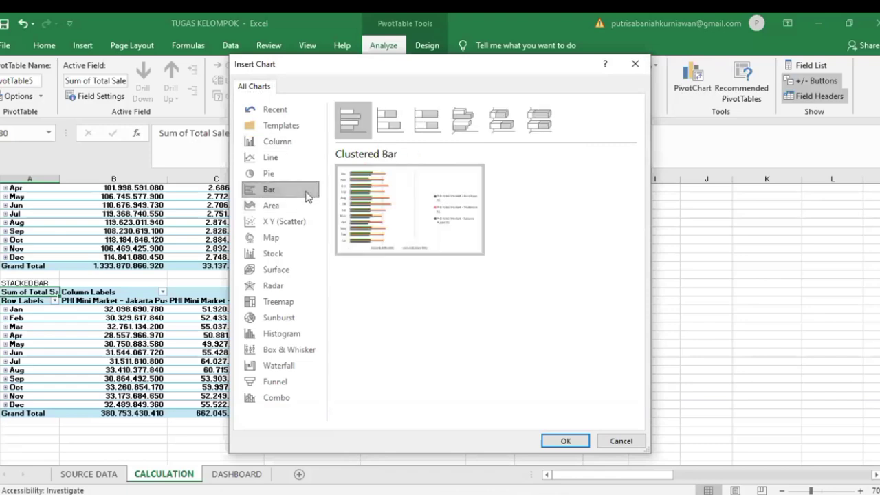
pyautogui.click(402, 131)
pyautogui.moveTo(406, 207)
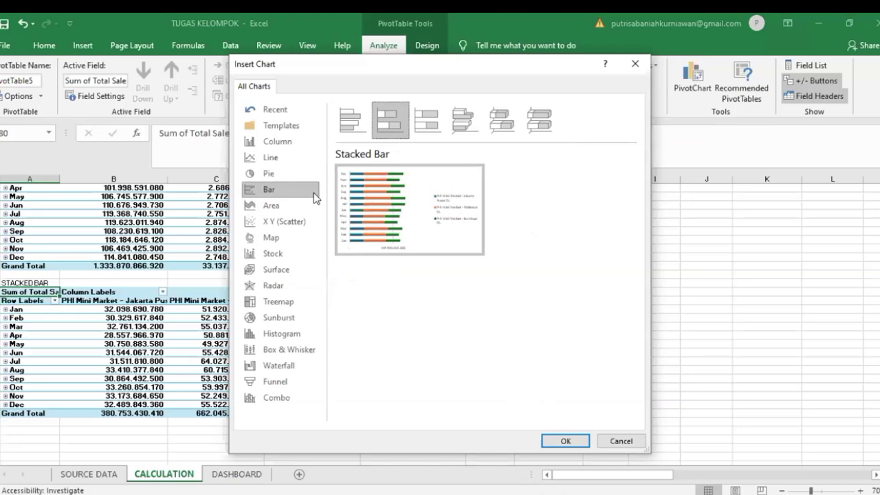
pyautogui.click(561, 441)
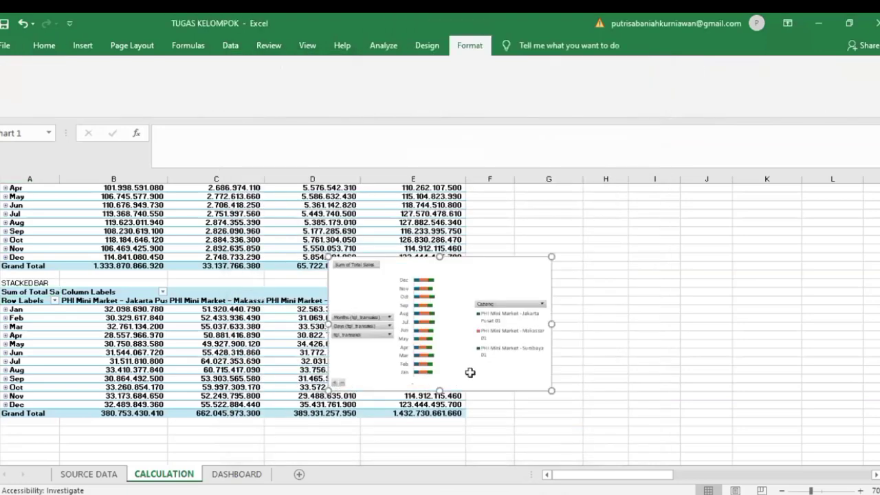
pyautogui.moveTo(450, 282); pyautogui.dragTo(407, 311)
pyautogui.click(406, 308)
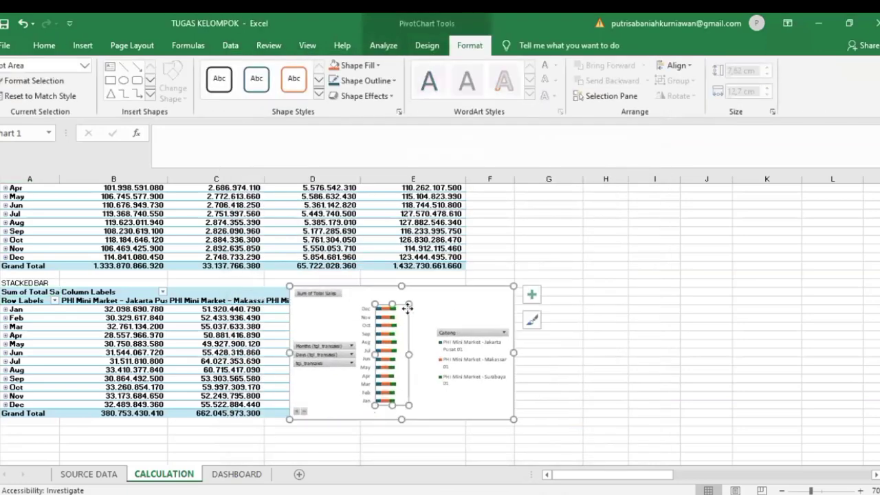
pyautogui.click(436, 309)
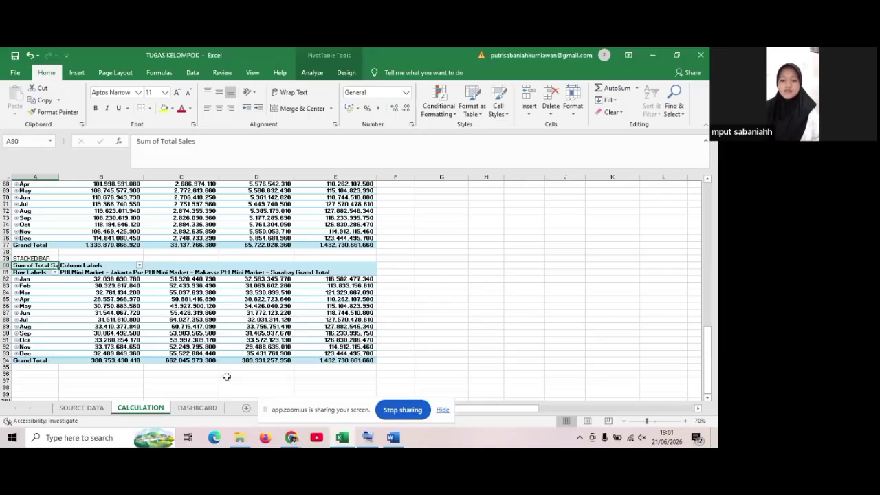
# Examine the line, pie, stacked column and stacked bar charts and the slicer group on the DASHBOARD sheet
pyautogui.click(198, 408)
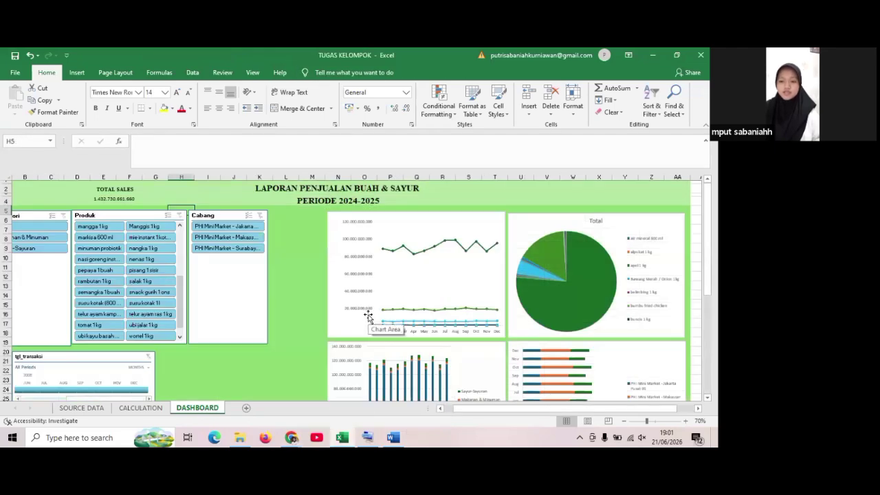
pyautogui.scroll(-3, 367, 317)
pyautogui.scroll(2, 368, 317)
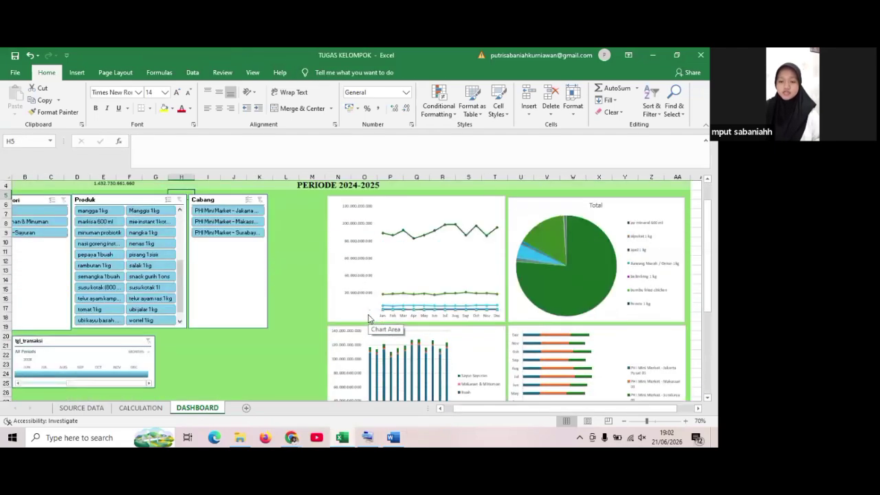
pyautogui.scroll(1, 370, 319)
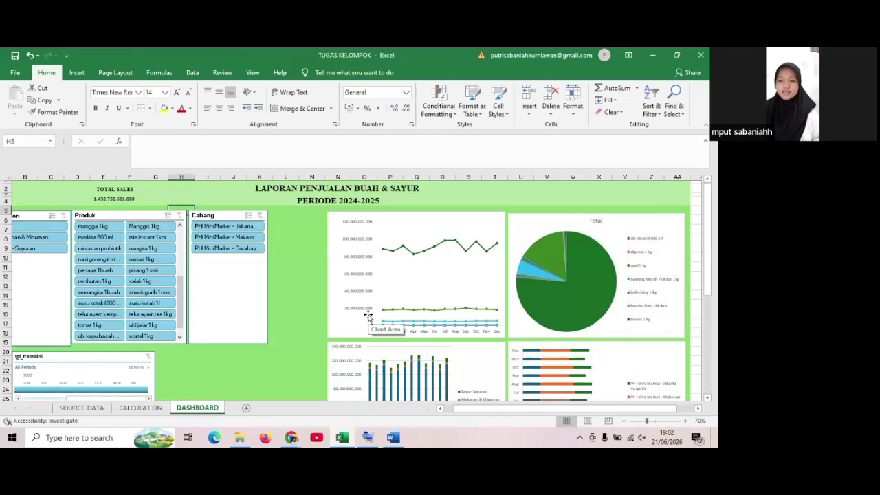
pyautogui.click(485, 231)
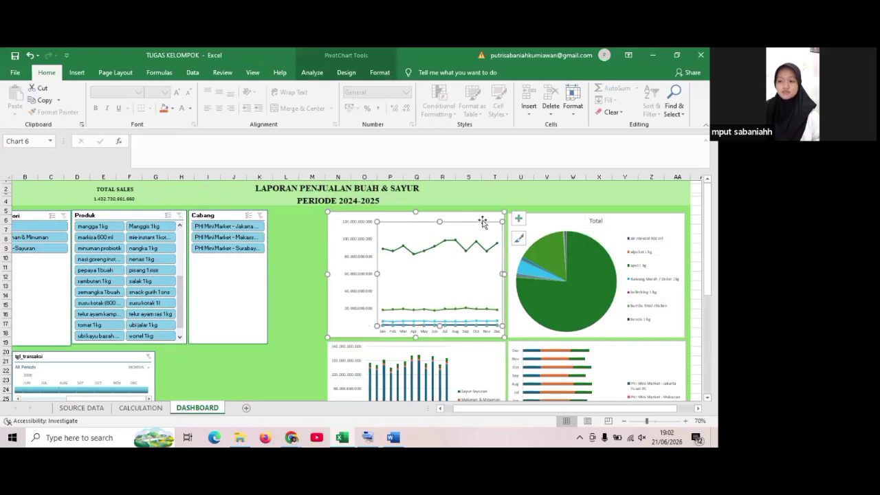
pyautogui.click(482, 221)
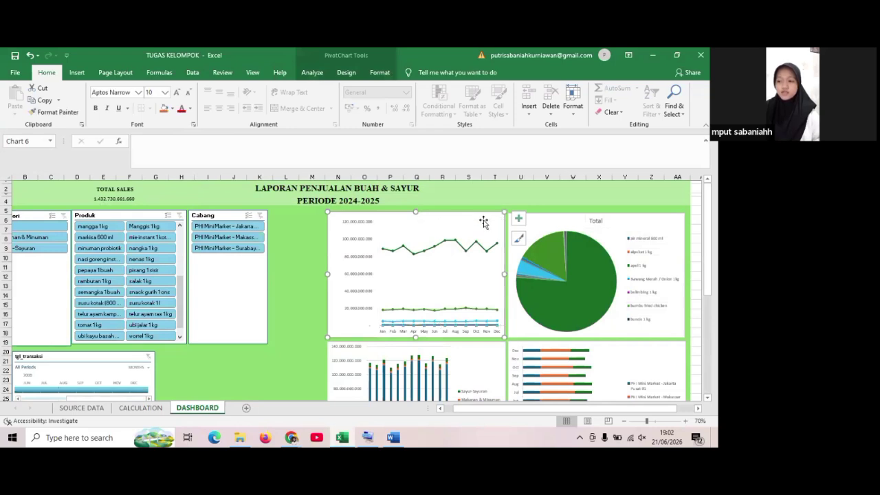
pyautogui.click(563, 225)
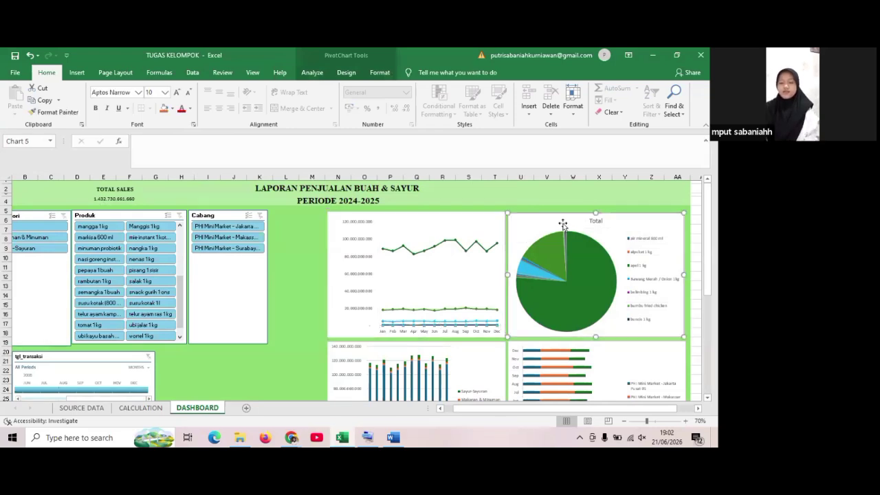
pyautogui.scroll(-2, 457, 318)
pyautogui.click(466, 315)
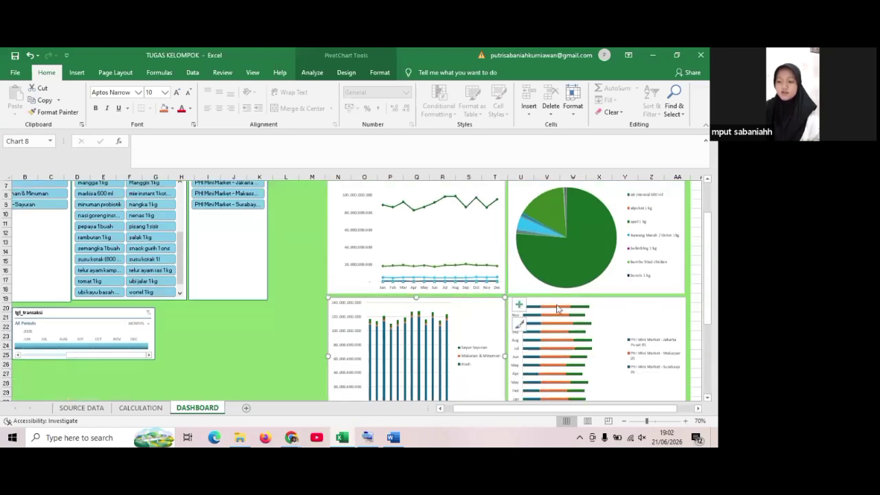
pyautogui.click(591, 306)
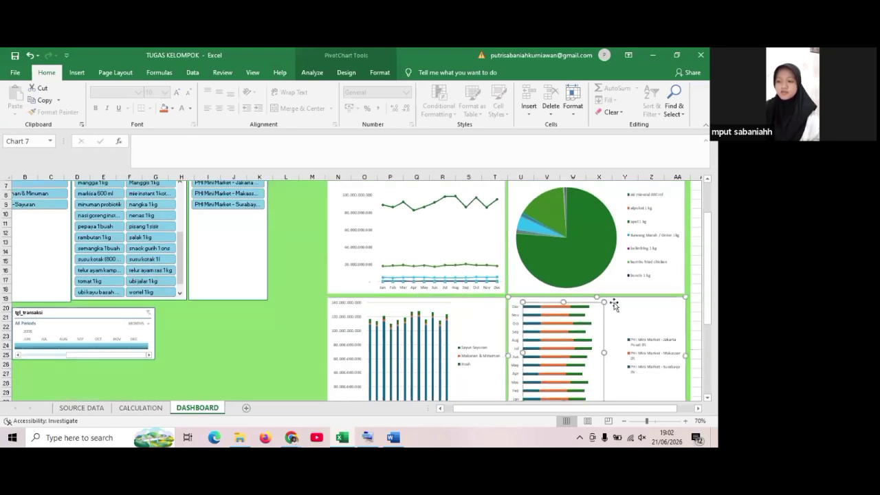
pyautogui.scroll(2, 562, 282)
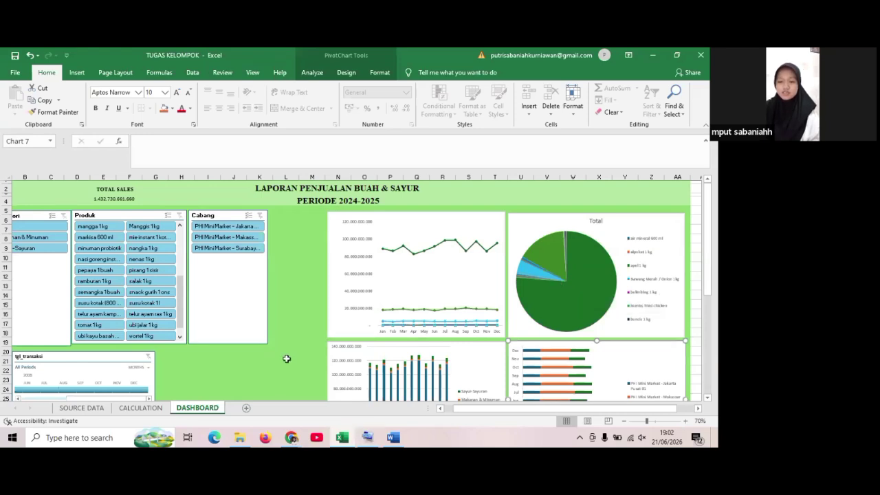
pyautogui.click(187, 209)
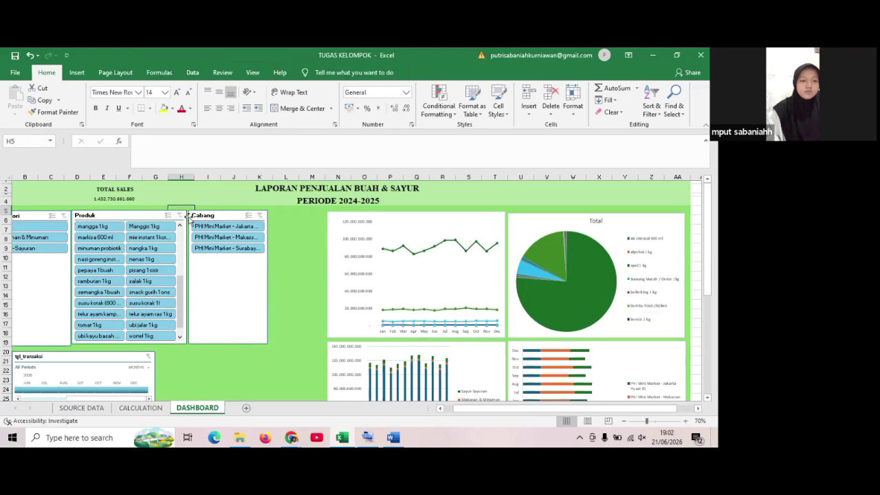
pyautogui.click(188, 214)
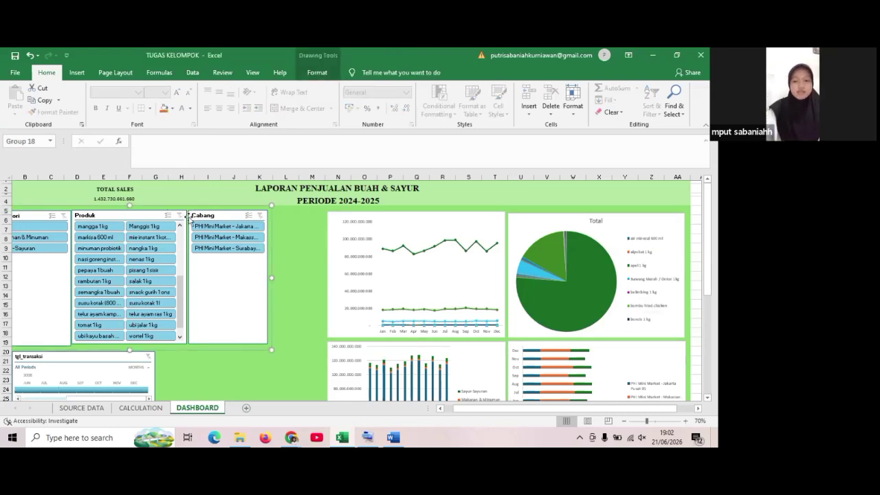
pyautogui.click(531, 226)
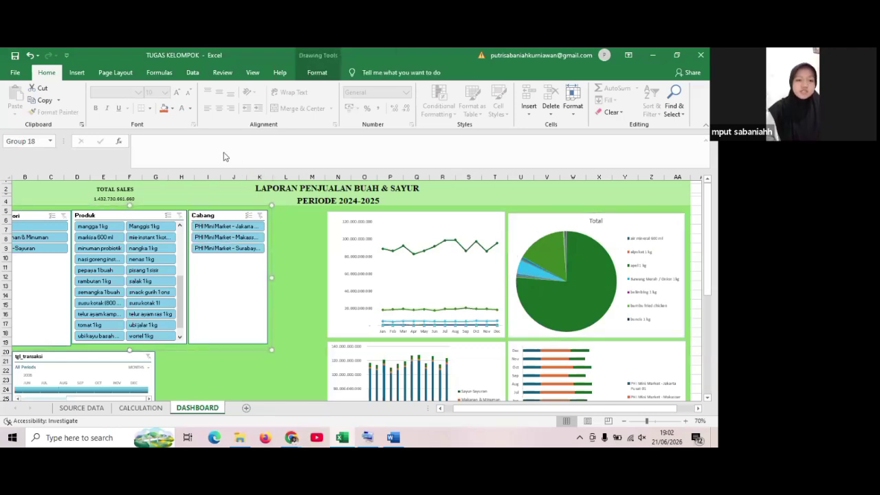
pyautogui.click(478, 222)
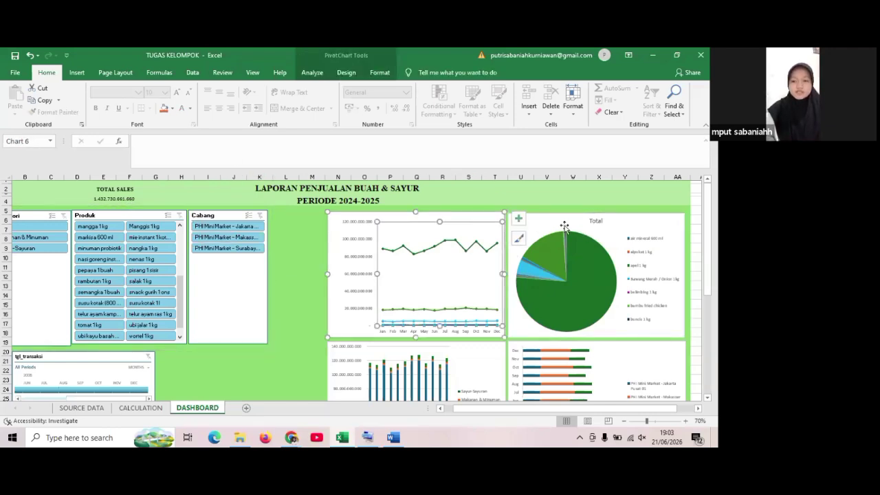
pyautogui.click(540, 223)
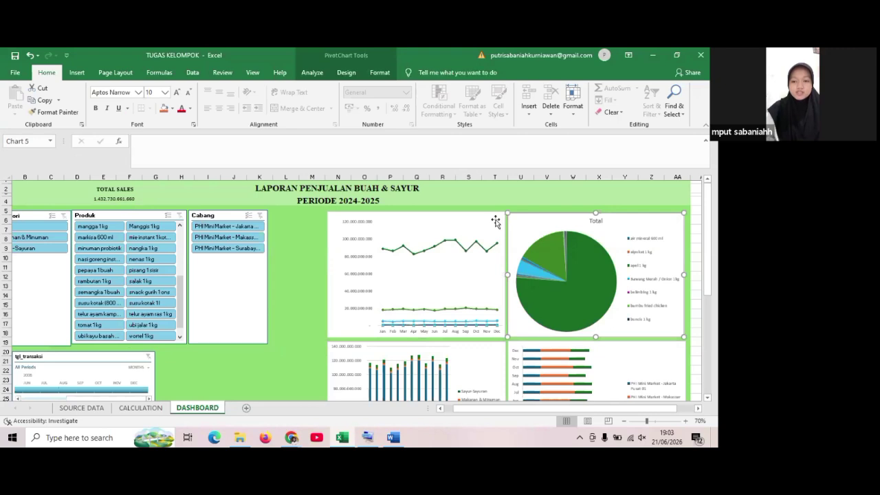
# Show the fields available for inserting a slicer from the dashboard's line chart
pyautogui.click(495, 221)
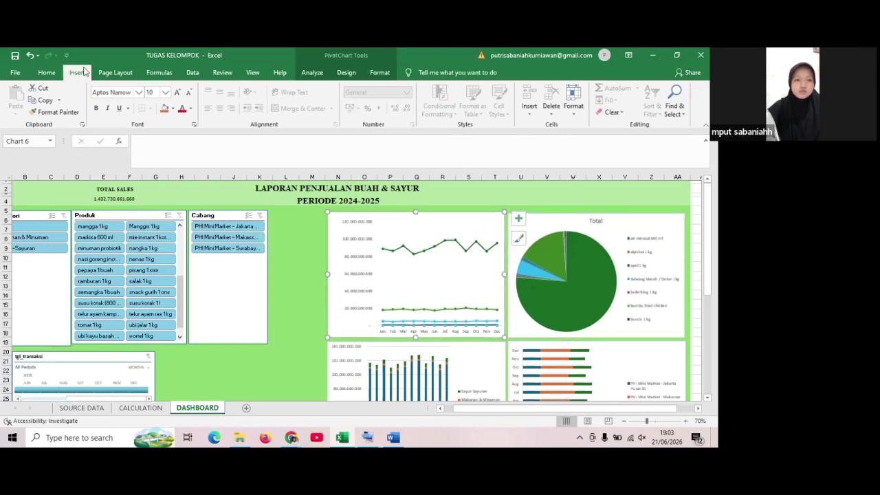
pyautogui.click(82, 72)
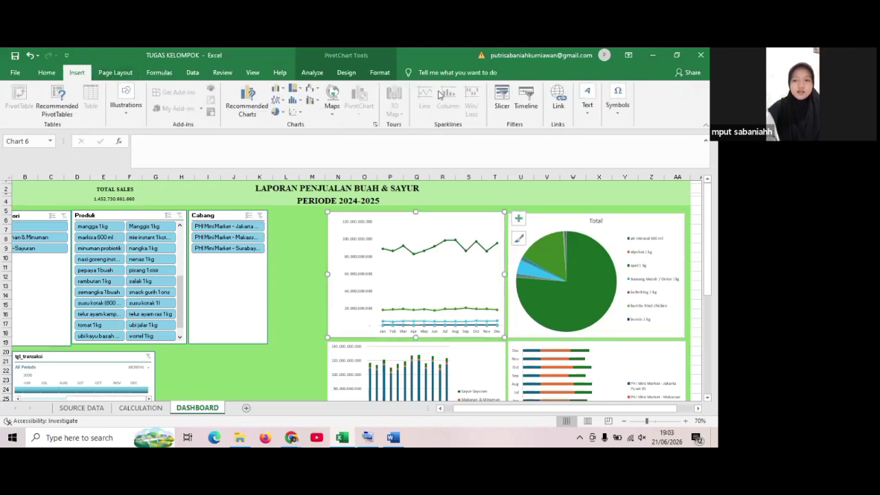
pyautogui.click(502, 97)
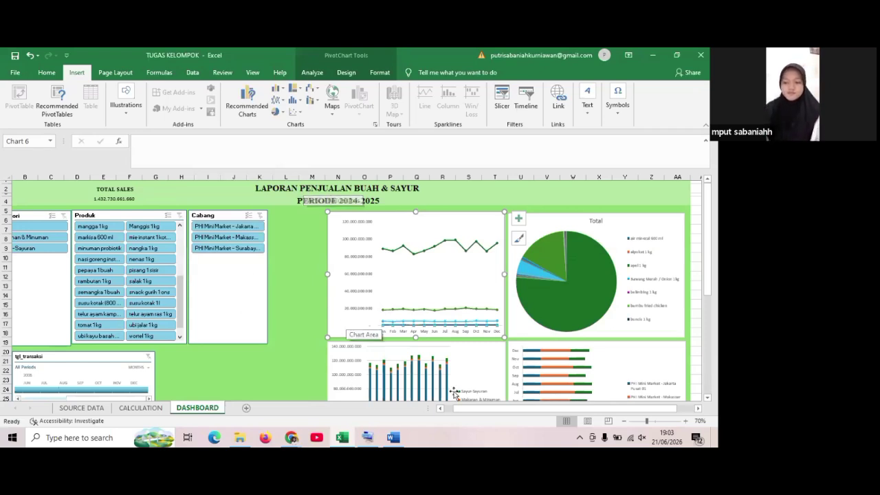
# Try filtering the dashboard by the Buah category and by the PHI Mini Market - Jakarta branch with the slicers
pyautogui.moveTo(464, 408); pyautogui.dragTo(445, 412)
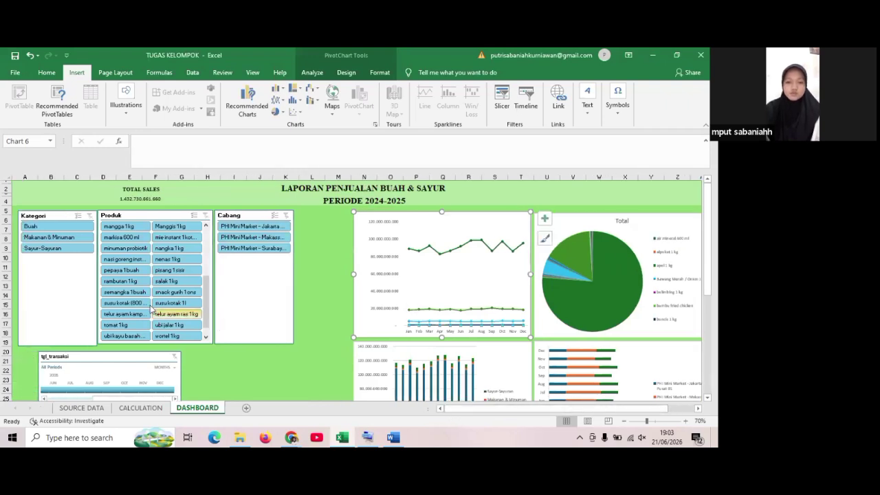
pyautogui.click(214, 211)
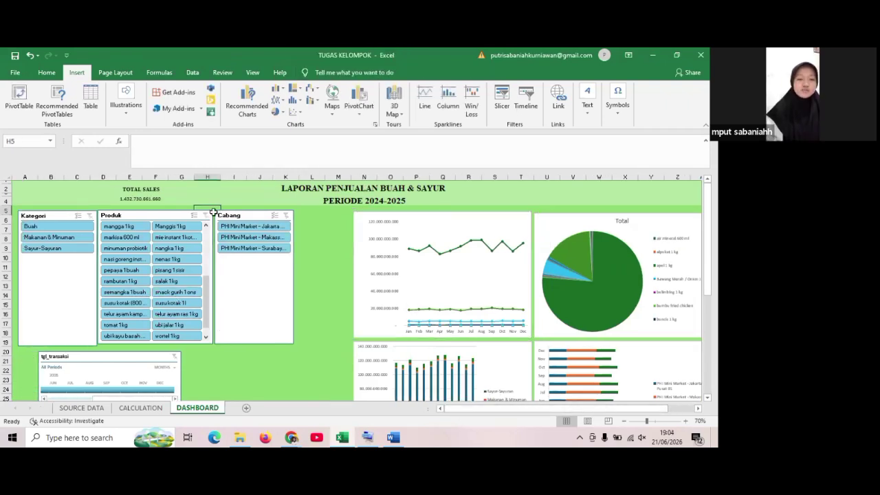
pyautogui.click(220, 295)
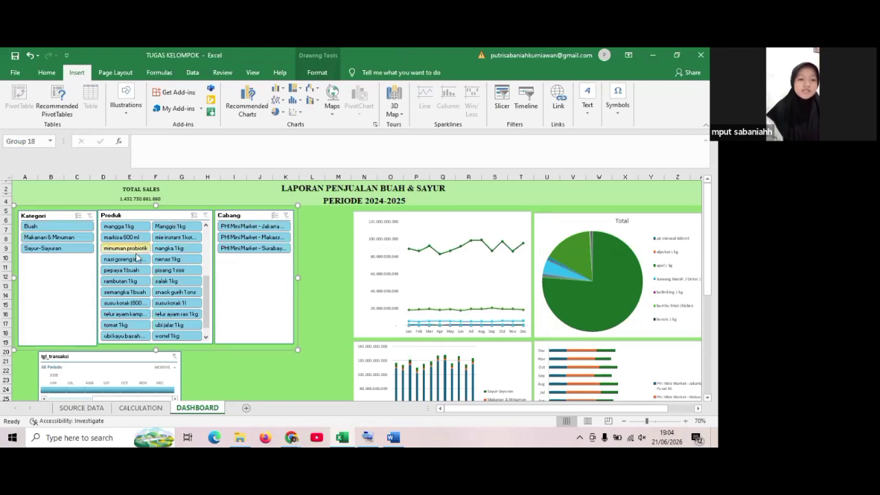
pyautogui.click(78, 233)
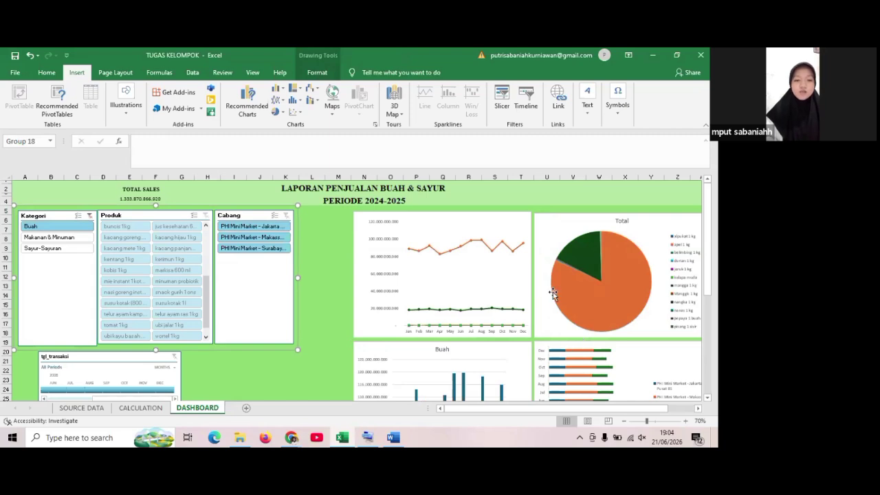
pyautogui.click(250, 228)
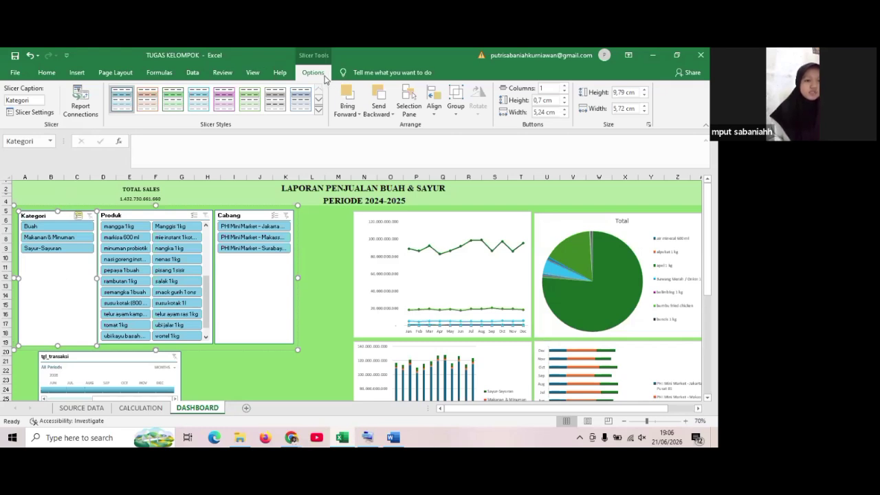
# Check which PivotTables the Kategori slicer is connected to in its report connections
pyautogui.click(71, 105)
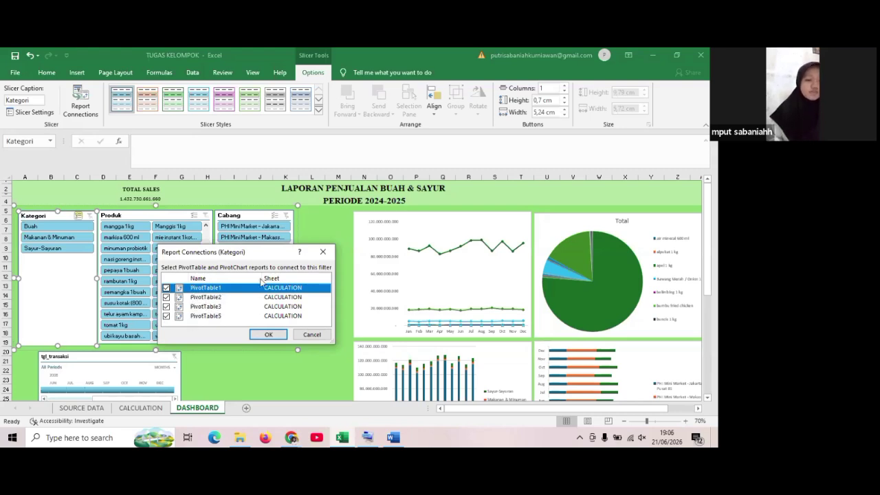
pyautogui.click(323, 252)
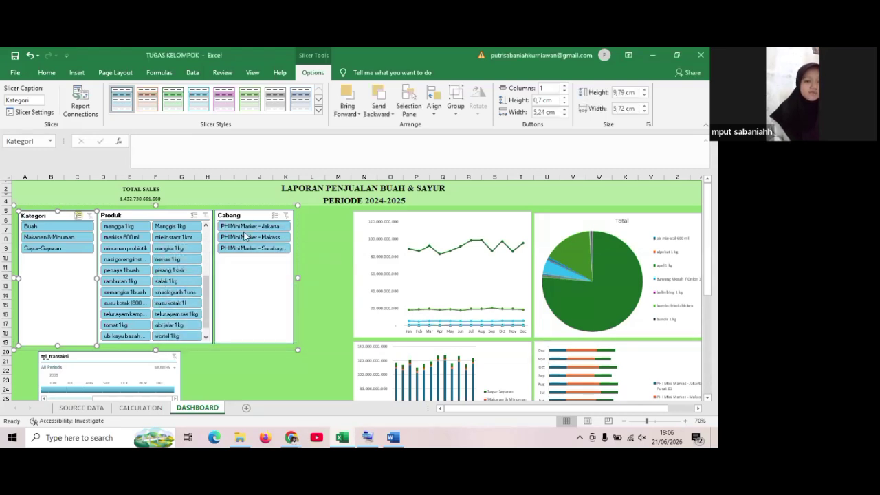
pyautogui.click(364, 231)
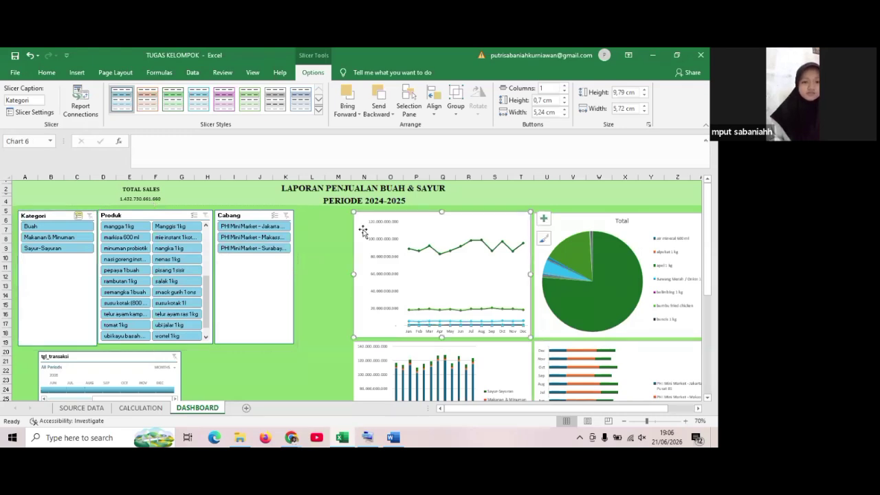
pyautogui.click(630, 222)
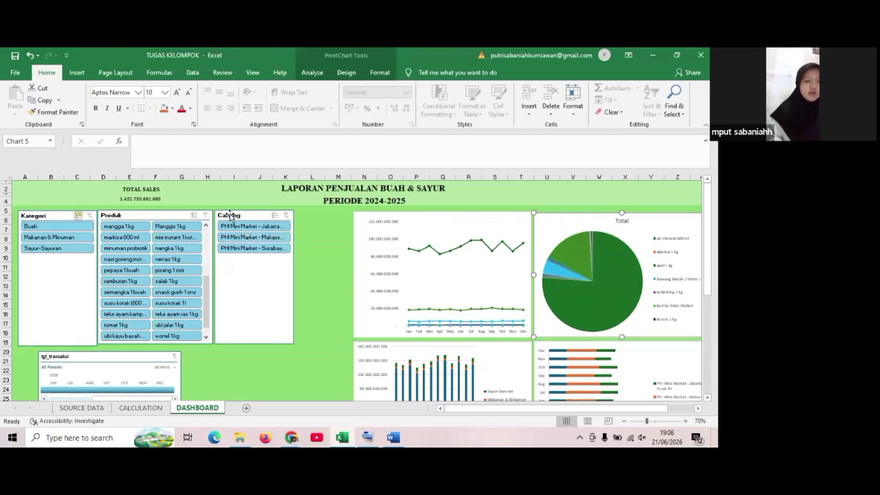
pyautogui.click(178, 218)
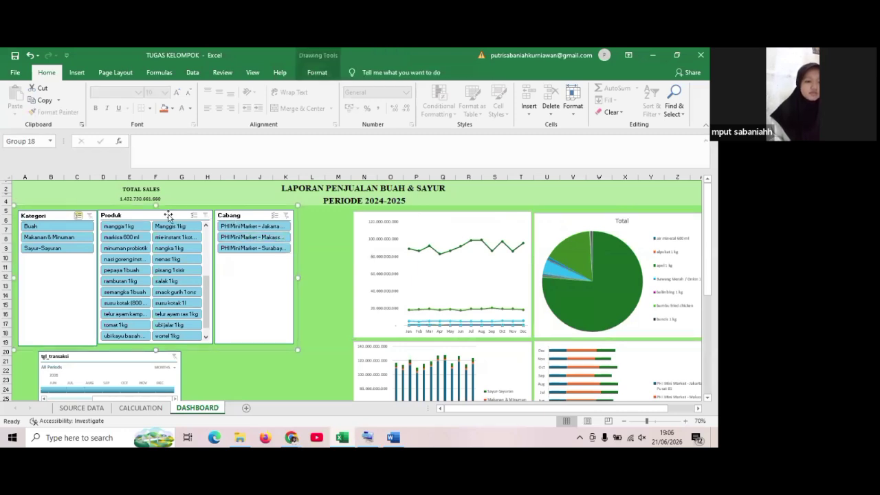
pyautogui.click(81, 277)
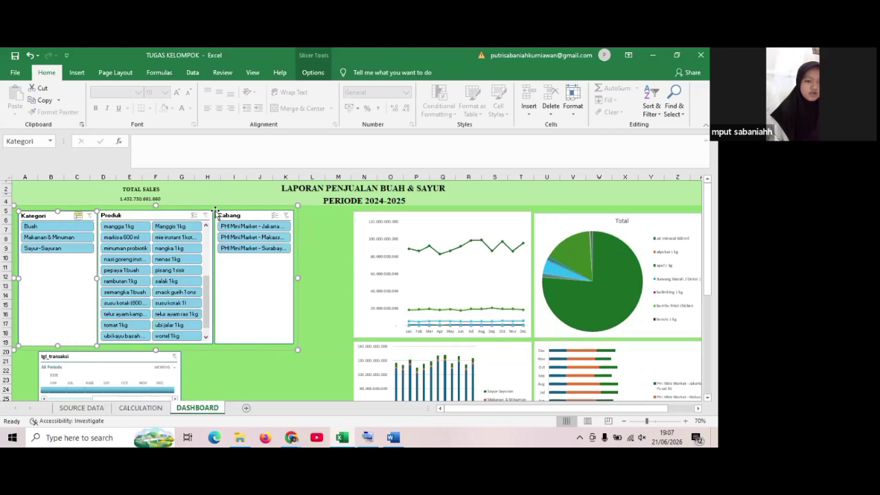
# Try moving the grouped Kategori, Produk and Cabang slicers on the dashboard, and undo the move
pyautogui.moveTo(215, 212); pyautogui.dragTo(233, 201)
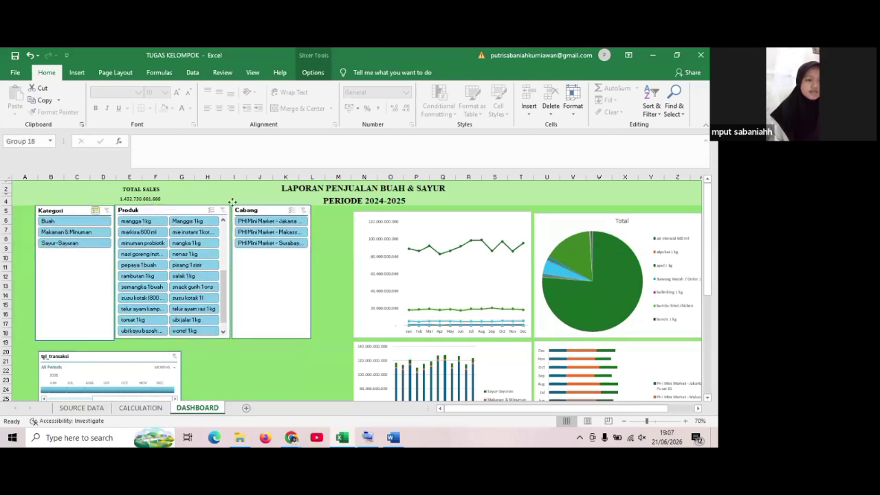
pyautogui.hotkey('ctrl', 'z')
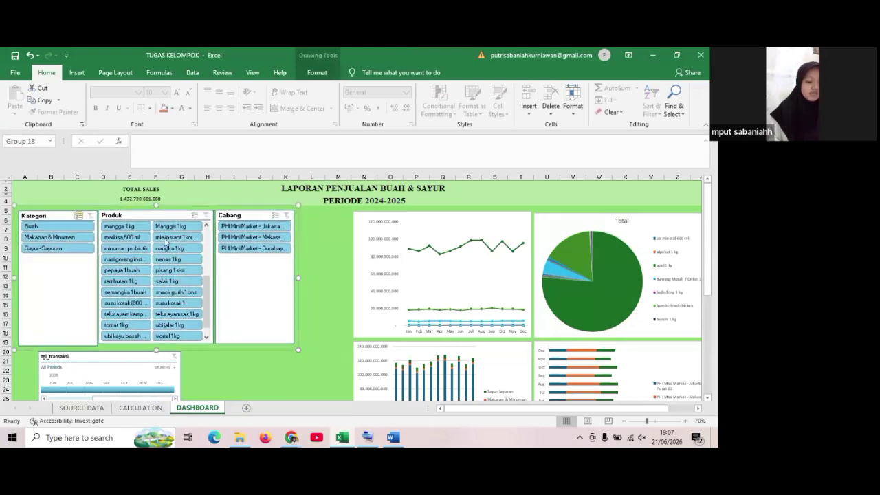
# Ungroup the Kategori, Produk and Cabang slicers and group the three together again
pyautogui.click(74, 282)
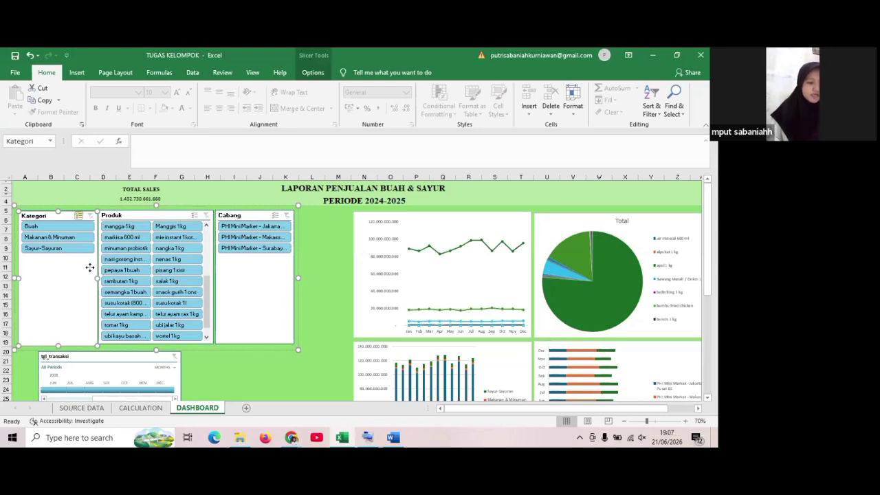
pyautogui.rightClick(89, 267)
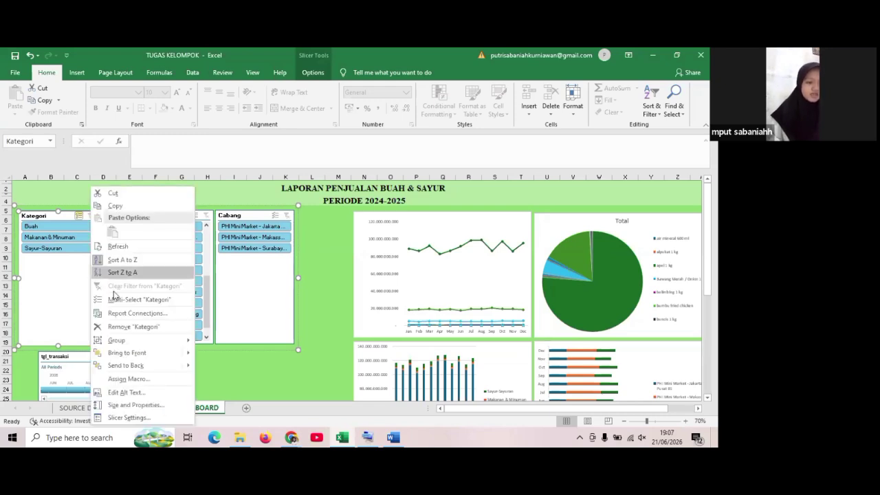
pyautogui.moveTo(145, 341)
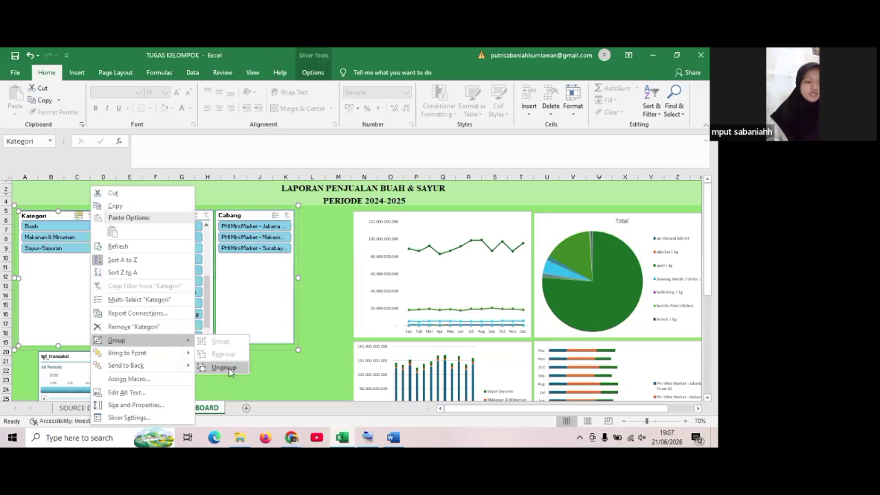
pyautogui.click(224, 368)
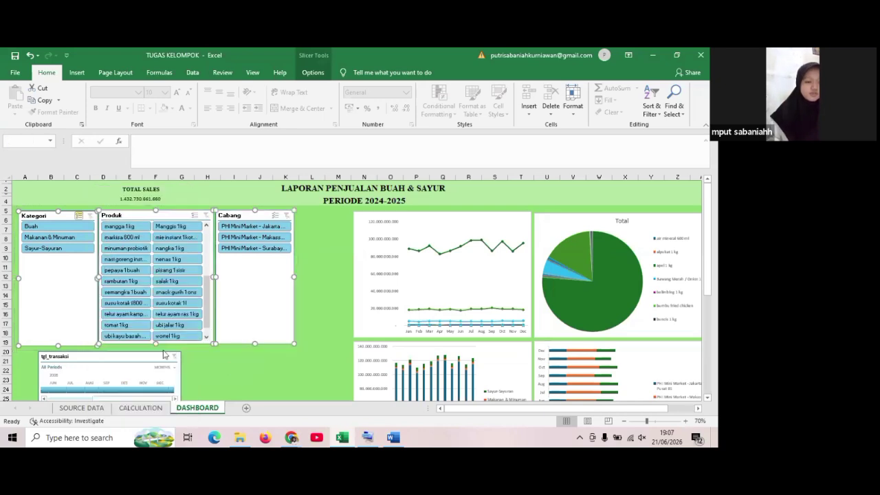
pyautogui.rightClick(83, 281)
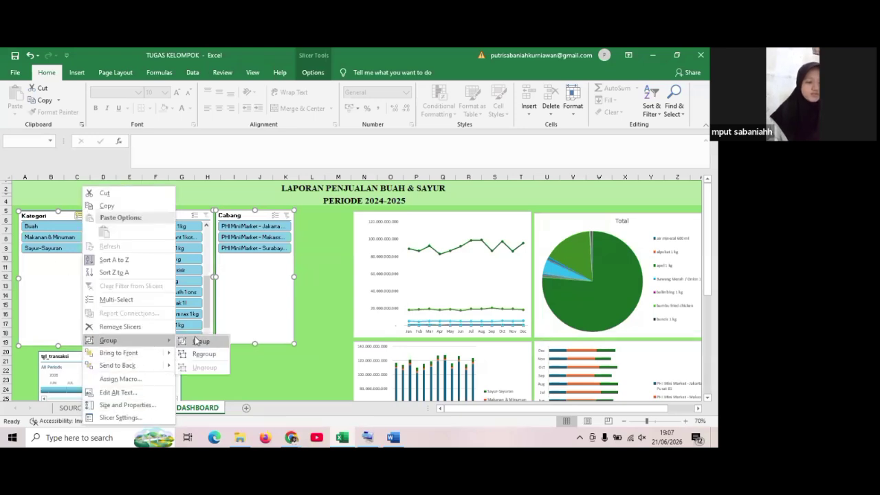
pyautogui.click(196, 339)
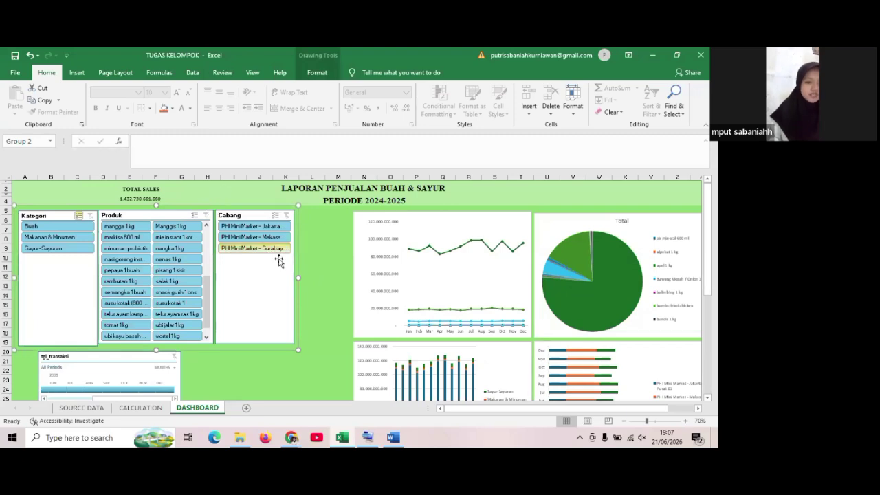
# Check which PivotTables the tgl_transaksi timeline is connected to in its report connections
pyautogui.scroll(-2, 286, 276)
pyautogui.click(147, 311)
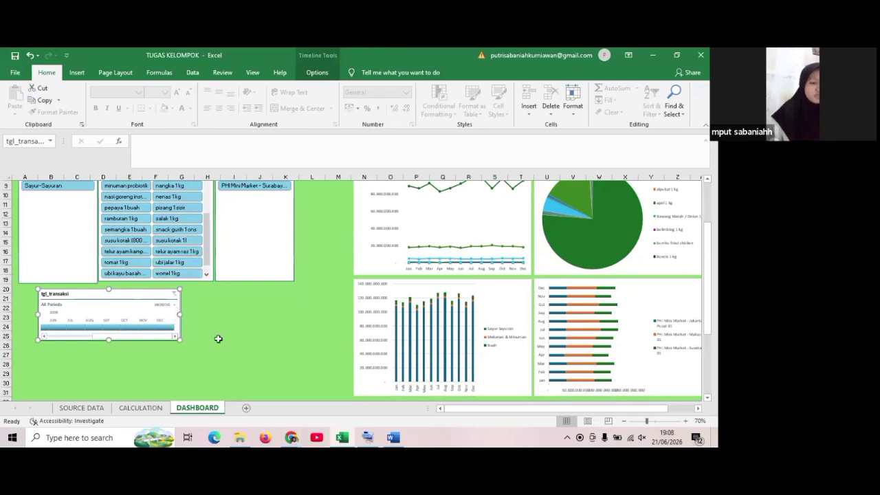
pyautogui.scroll(1, 217, 338)
pyautogui.scroll(-1, 213, 311)
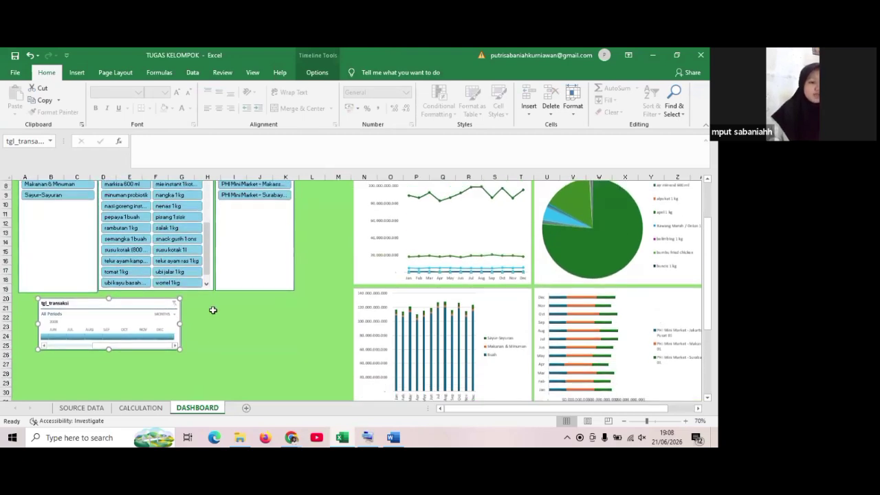
pyautogui.scroll(2, 214, 310)
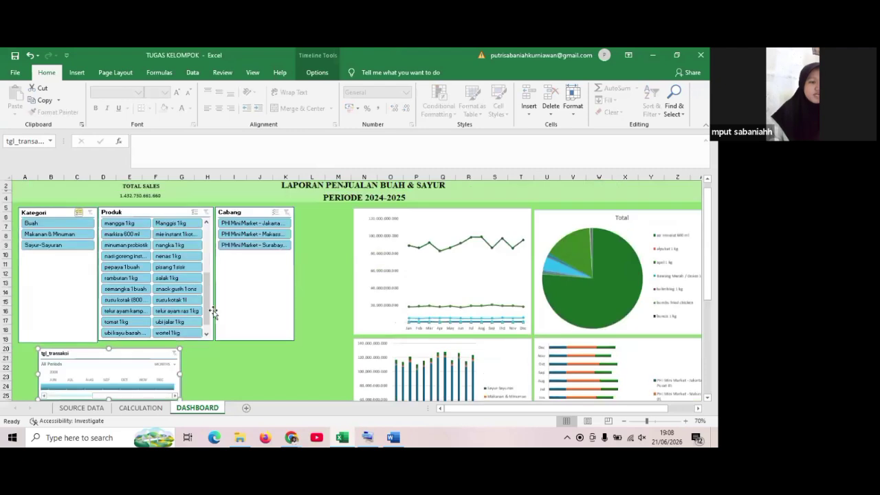
pyautogui.scroll(-1, 126, 290)
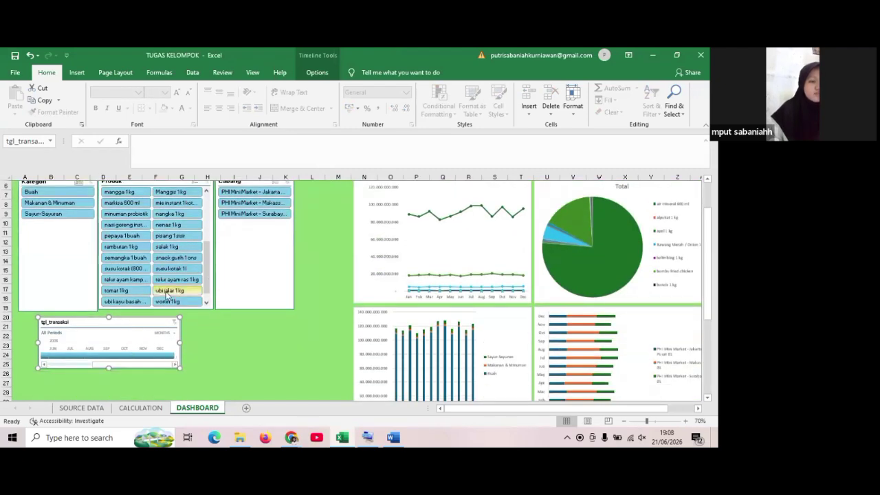
pyautogui.click(77, 75)
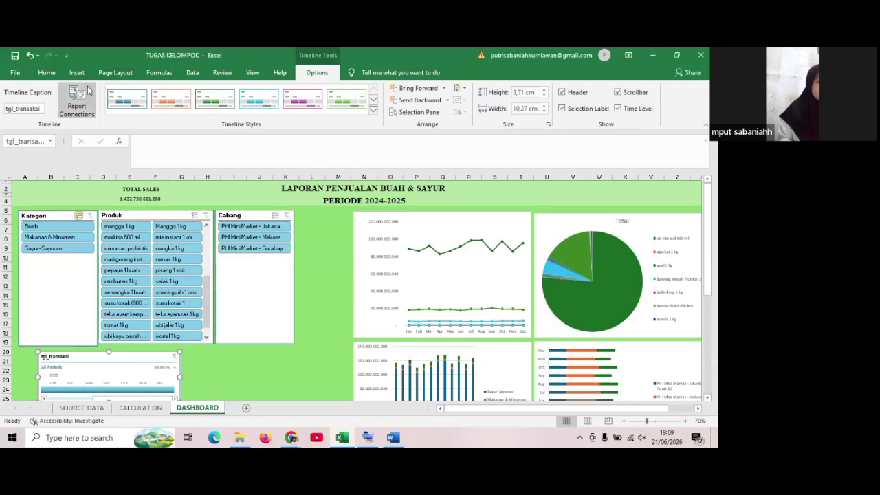
pyautogui.click(77, 100)
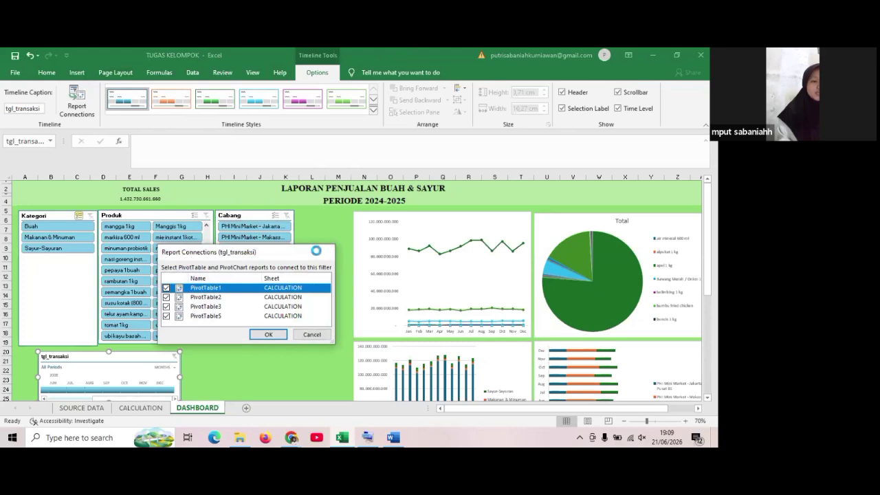
pyautogui.click(321, 255)
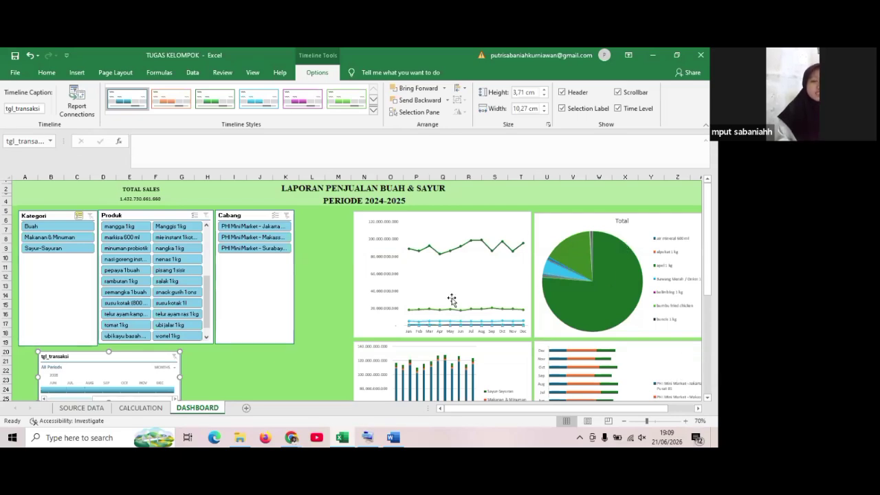
pyautogui.scroll(-3, 284, 293)
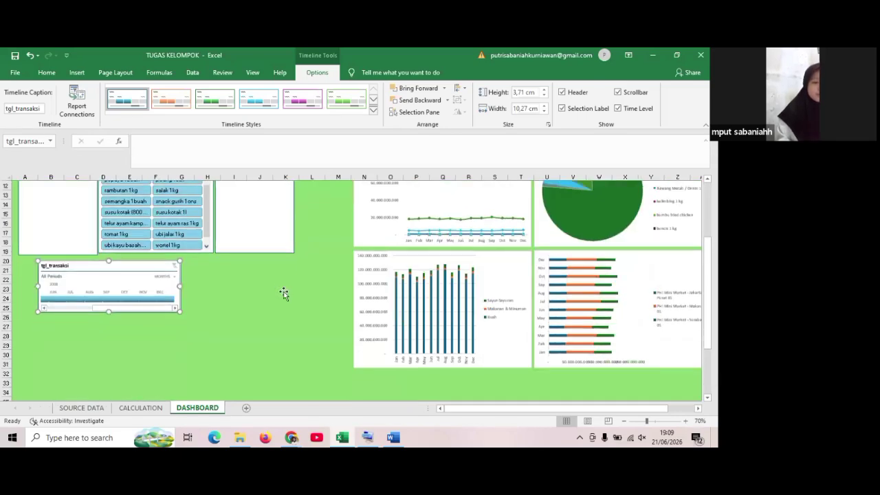
pyautogui.scroll(3, 284, 294)
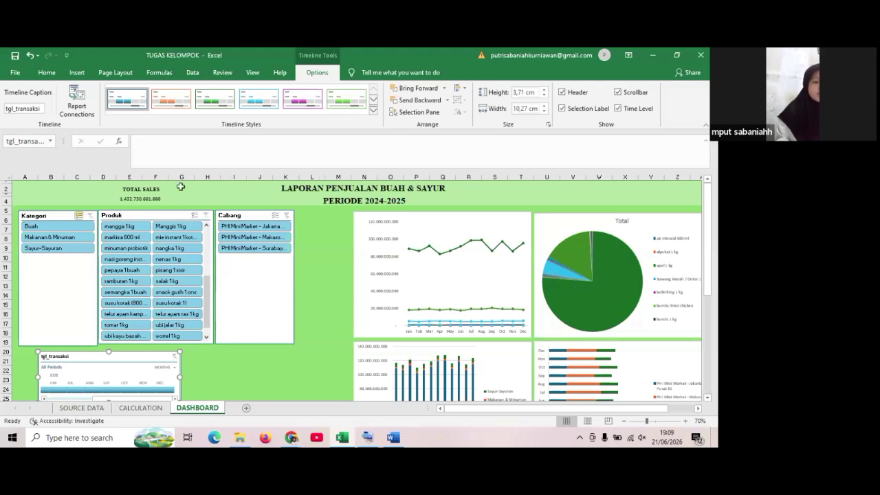
pyautogui.click(344, 238)
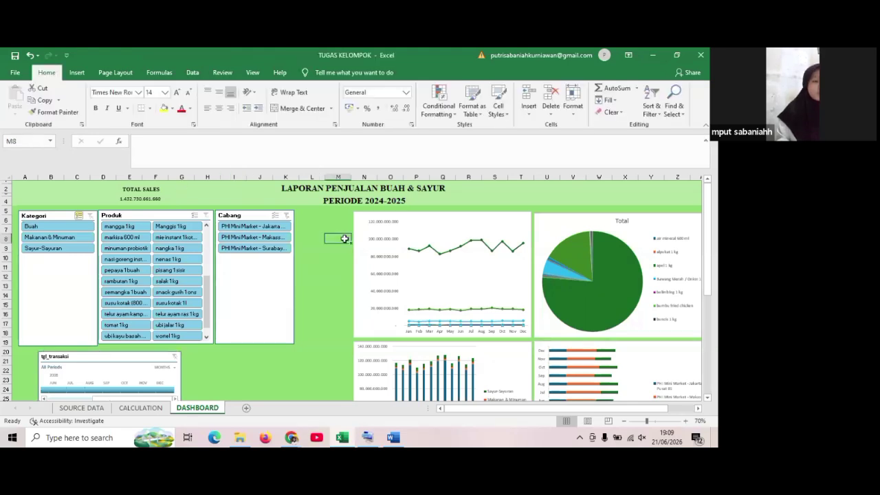
pyautogui.click(4, 180)
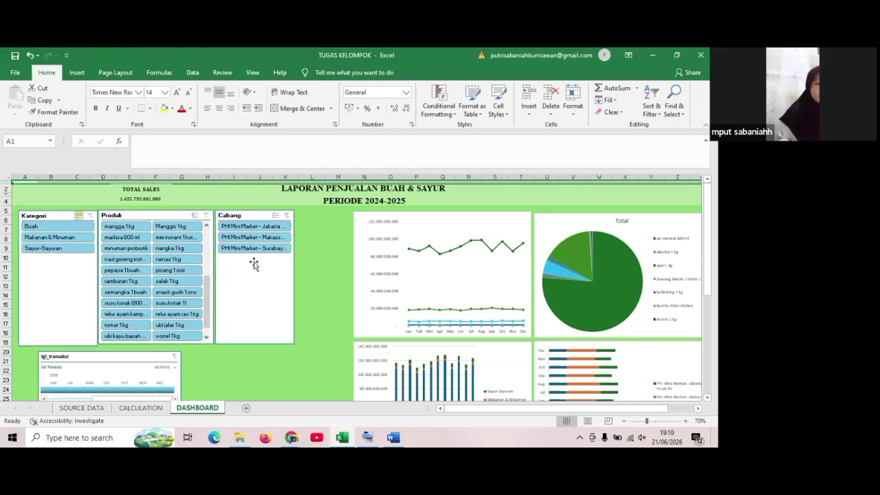
pyautogui.click(338, 314)
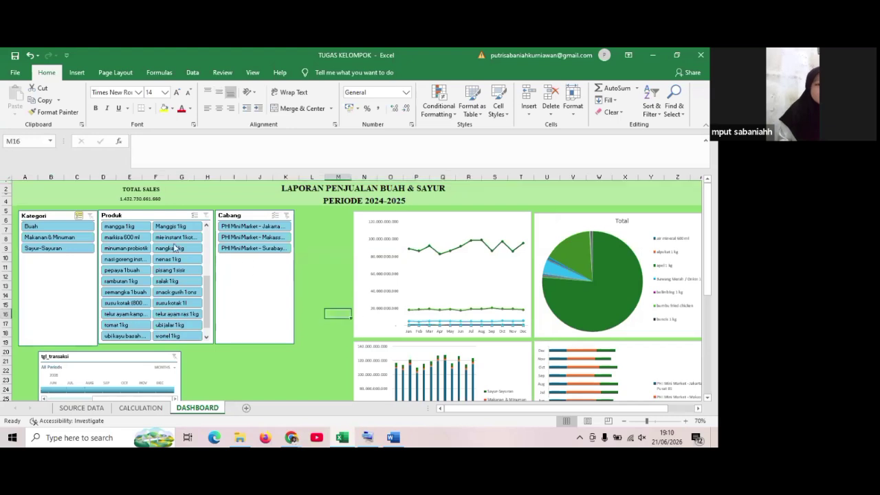
pyautogui.click(265, 305)
pyautogui.click(318, 279)
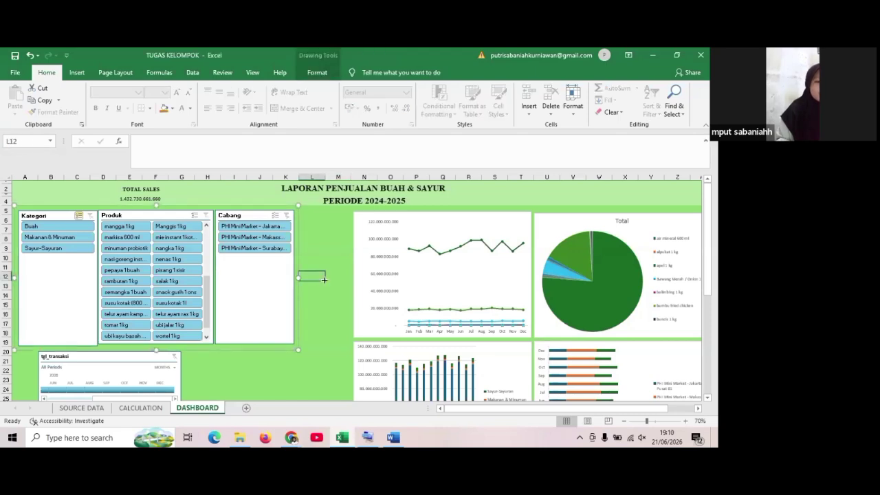
pyautogui.click(261, 276)
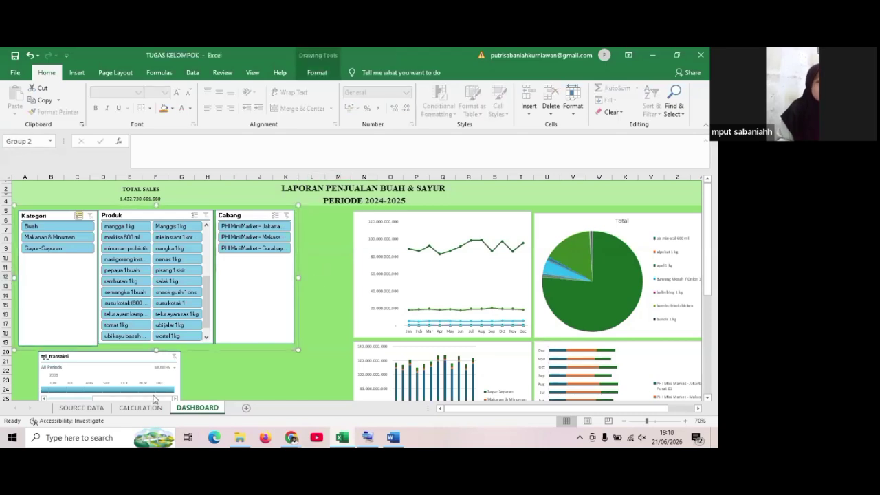
# Review the SOURCE DATA and CALCULATION sheets and return to the DASHBOARD sheet
pyautogui.click(85, 409)
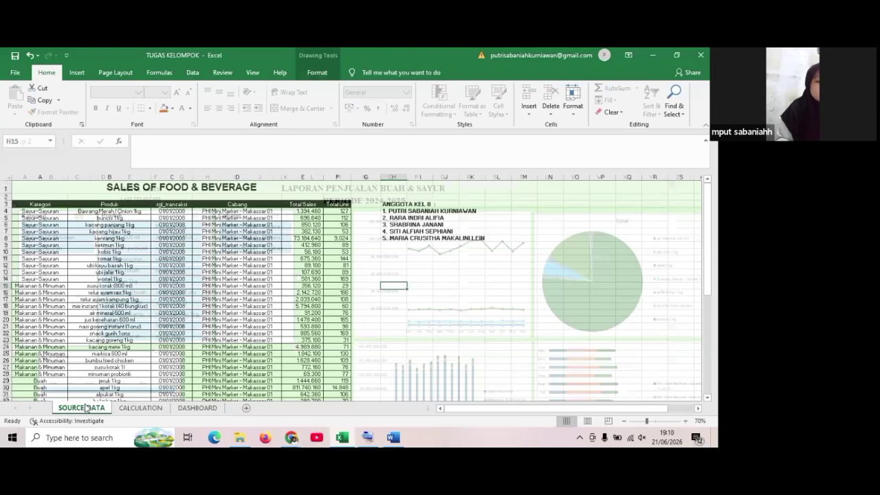
pyautogui.click(142, 409)
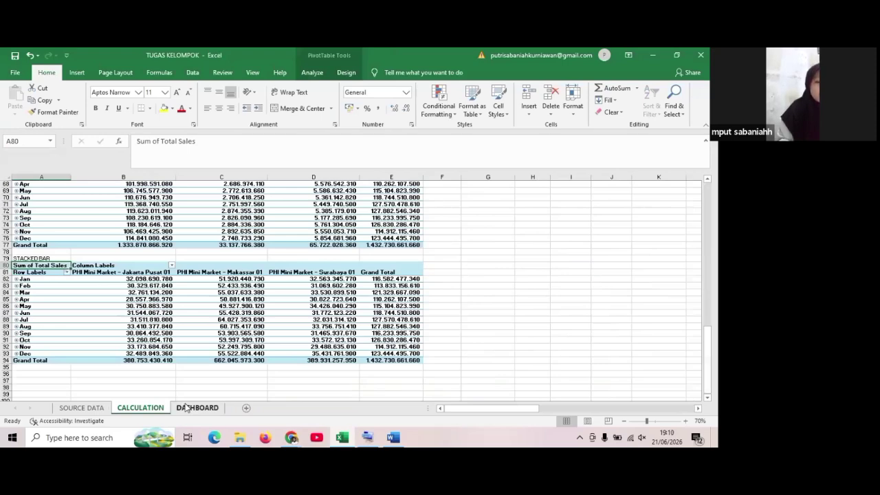
pyautogui.click(198, 407)
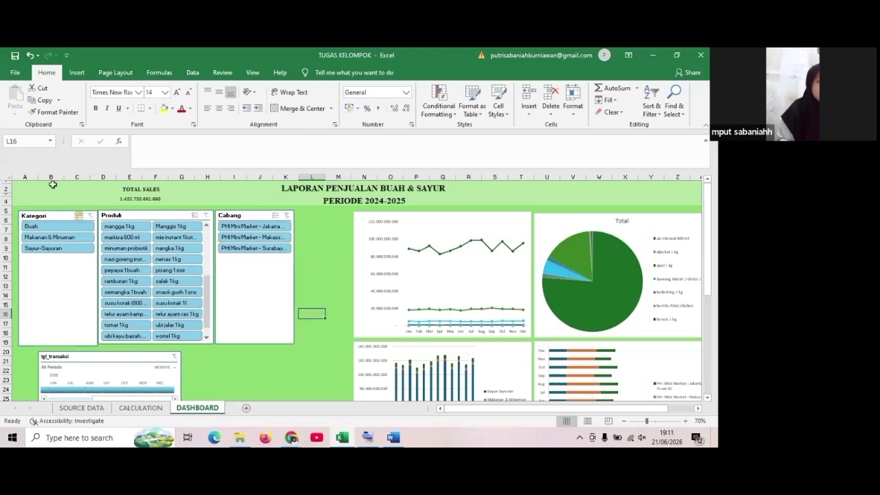
# Examine the dashboard's title rows LAPORAN PENJUALAN BUAH & SAYUR and PERIODE 2024-2025
pyautogui.click(3, 188)
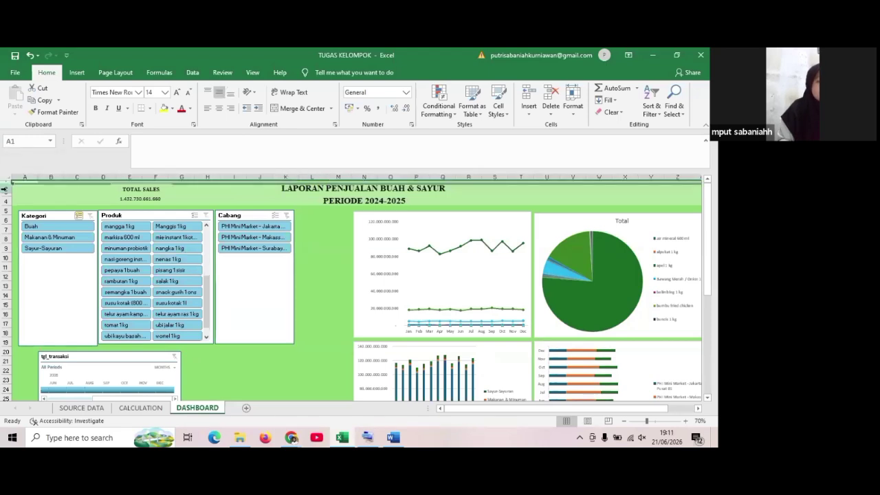
pyautogui.click(4, 189)
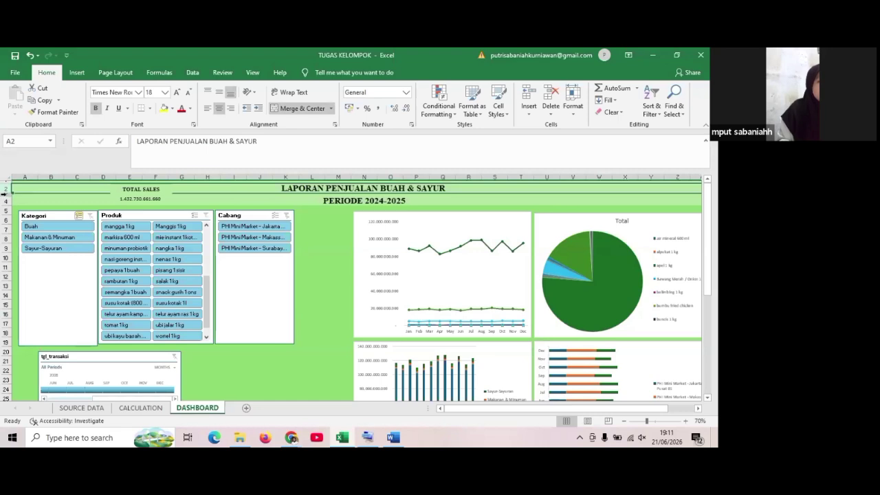
pyautogui.click(318, 205)
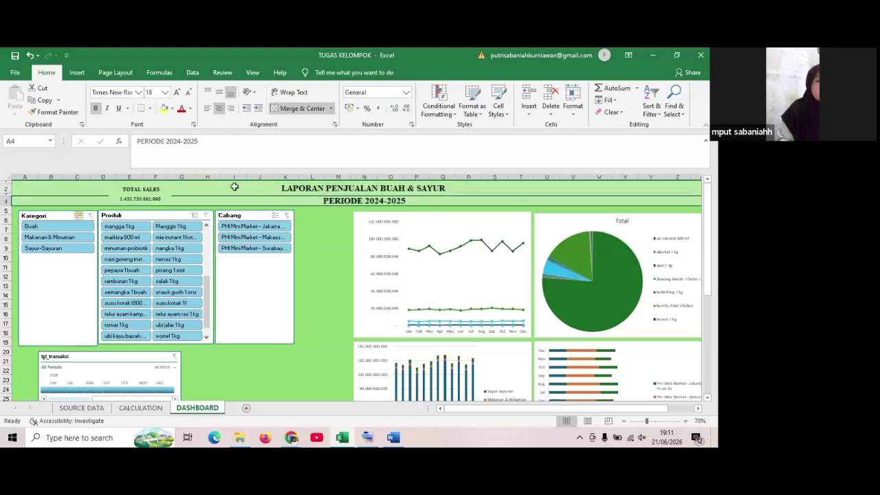
pyautogui.click(343, 308)
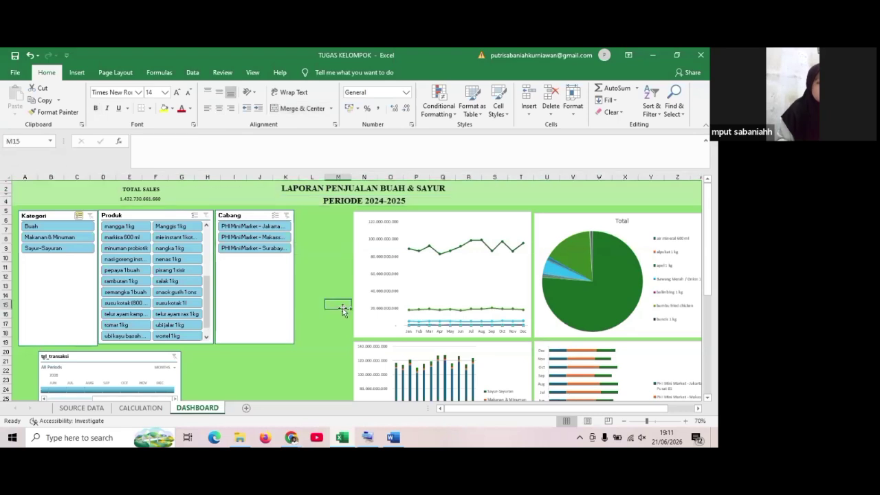
# Check the TOTAL SALES label box and the cell link of the value box beneath it
pyautogui.click(145, 196)
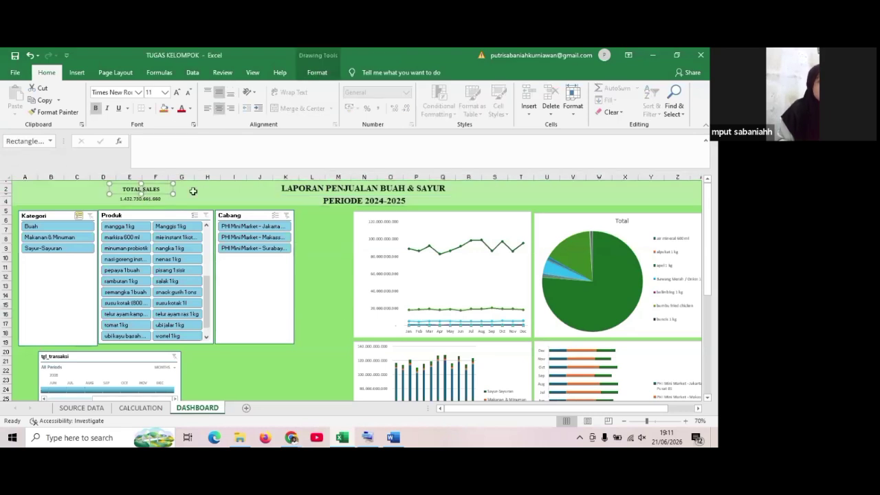
pyautogui.click(234, 194)
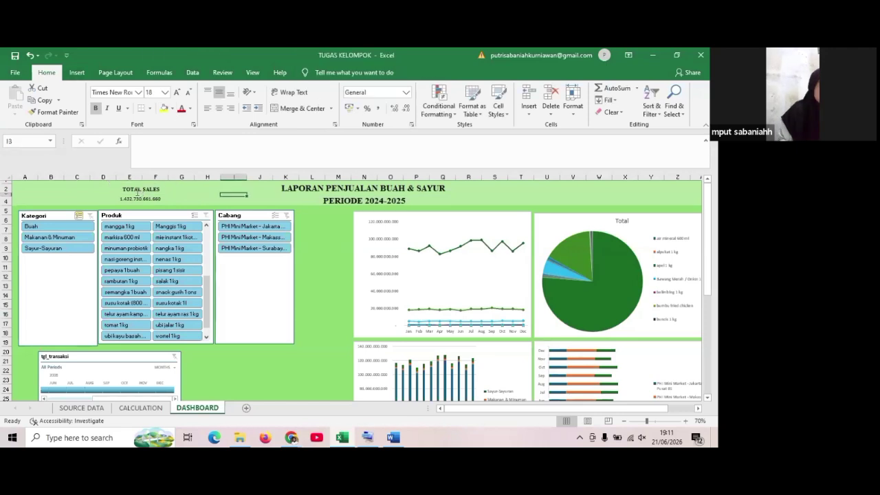
pyautogui.click(137, 193)
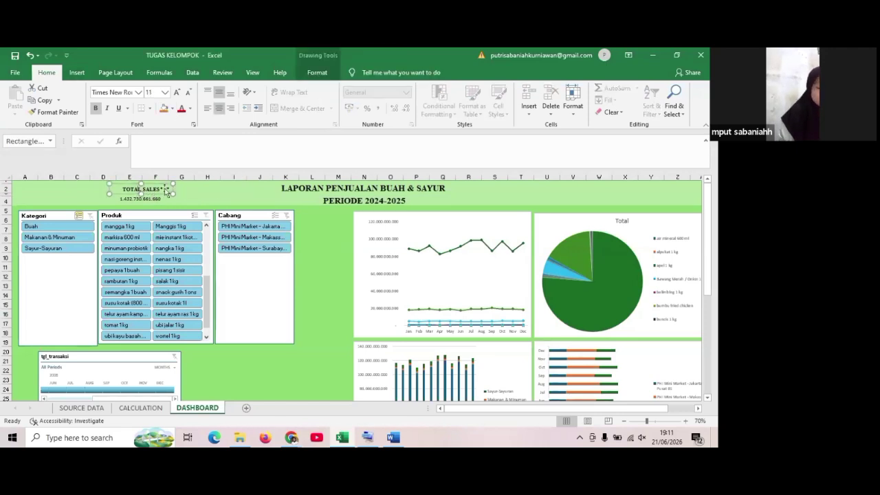
pyautogui.press('Escape')
pyautogui.click(135, 201)
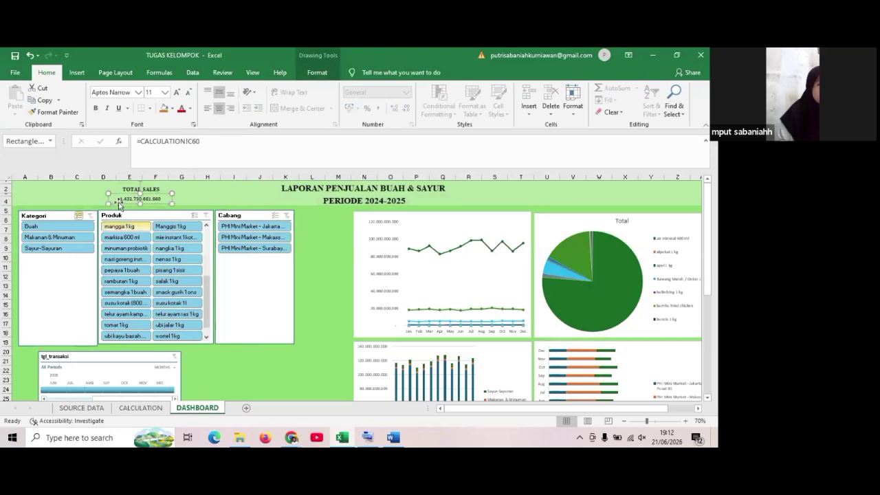
# In cell C60 of the CALCULATION sheet, enter =GETPIVOTDATA("Total Sales";$A$19) to pull the adjacent PivotTable's Grand Total
pyautogui.click(121, 411)
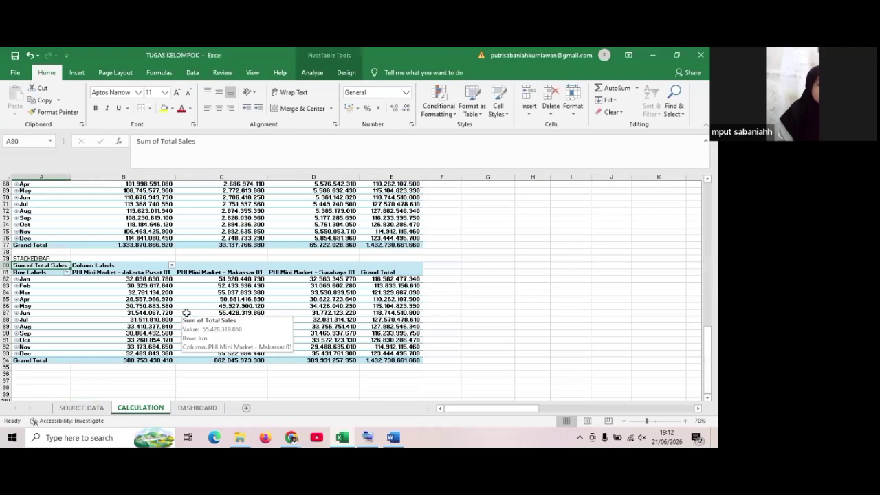
pyautogui.scroll(1, 187, 313)
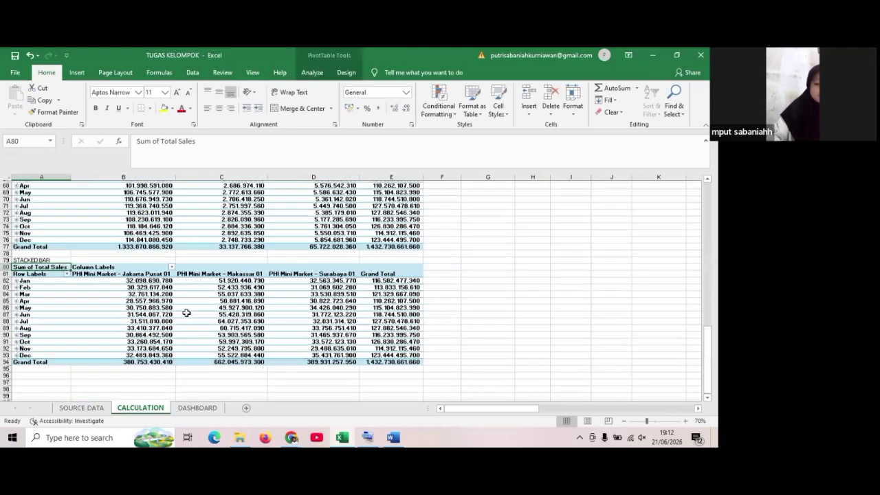
pyautogui.scroll(4, 186, 313)
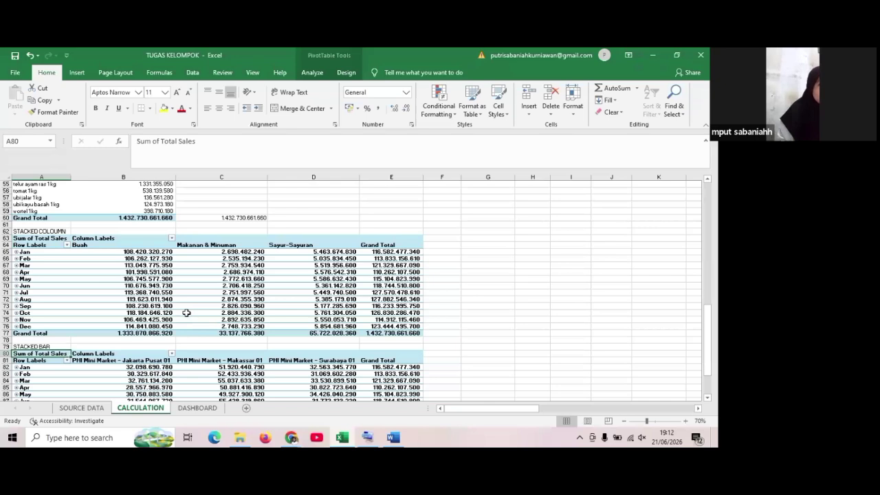
pyautogui.scroll(1, 187, 313)
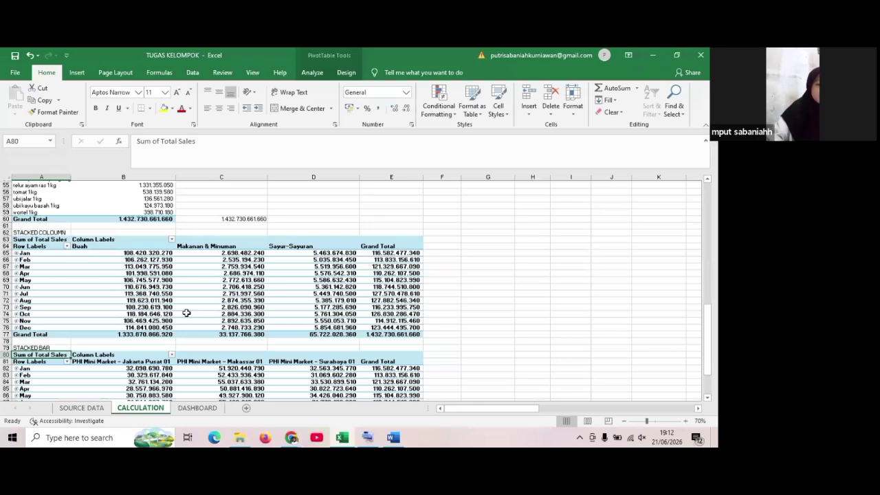
pyautogui.scroll(7, 187, 313)
pyautogui.click(193, 365)
pyautogui.write('=')
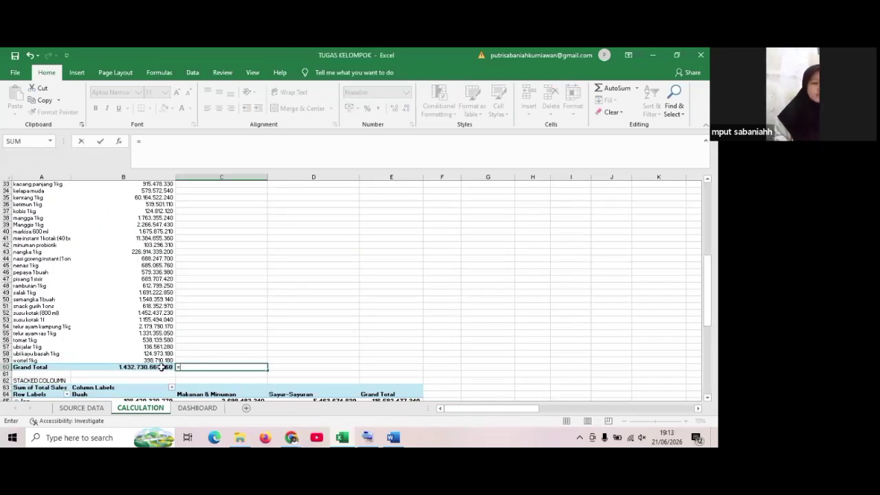
pyautogui.click(162, 367)
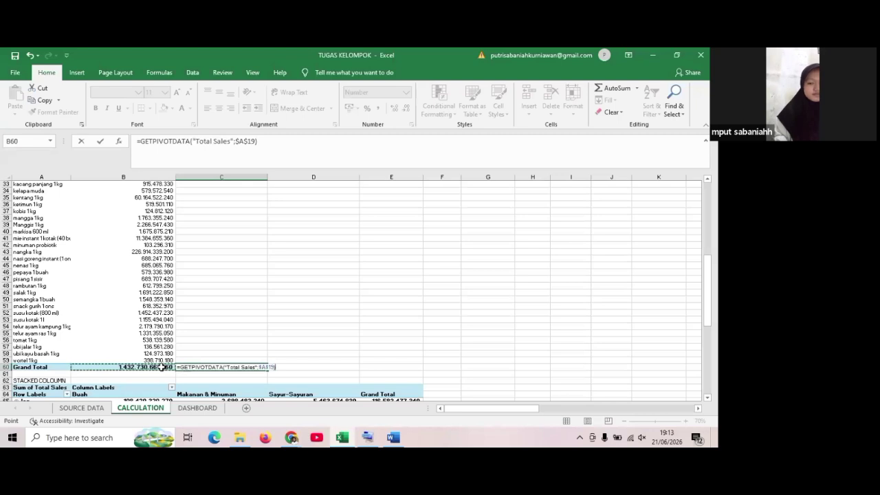
pyautogui.press('Return')
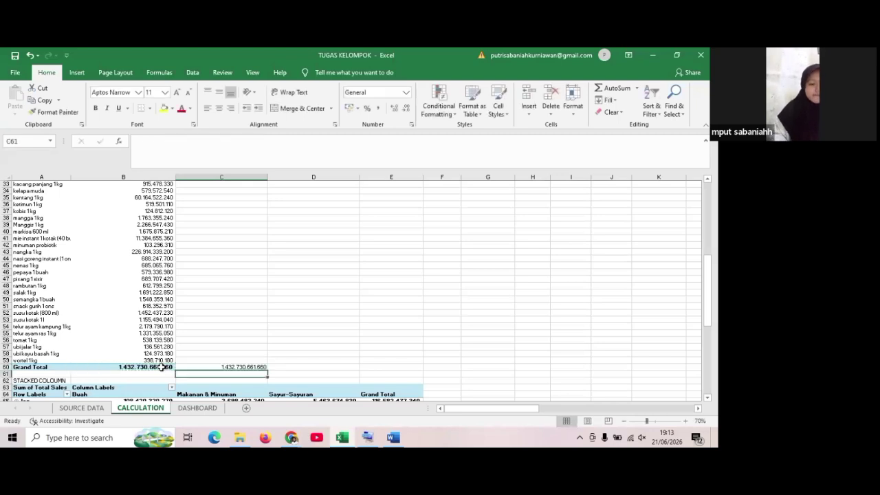
pyautogui.press('Up')
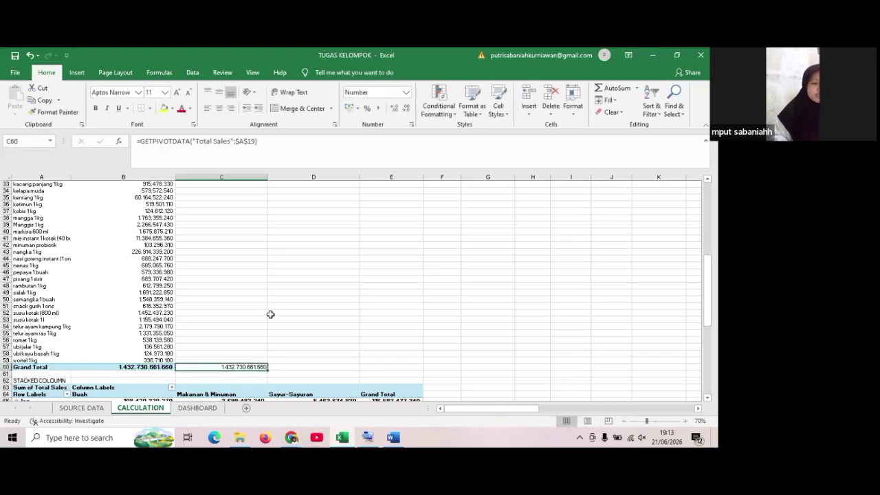
# Link the empty box under TOTAL SALES on the DASHBOARD sheet to the total with the formula =CALCULATION!C60
pyautogui.click(197, 409)
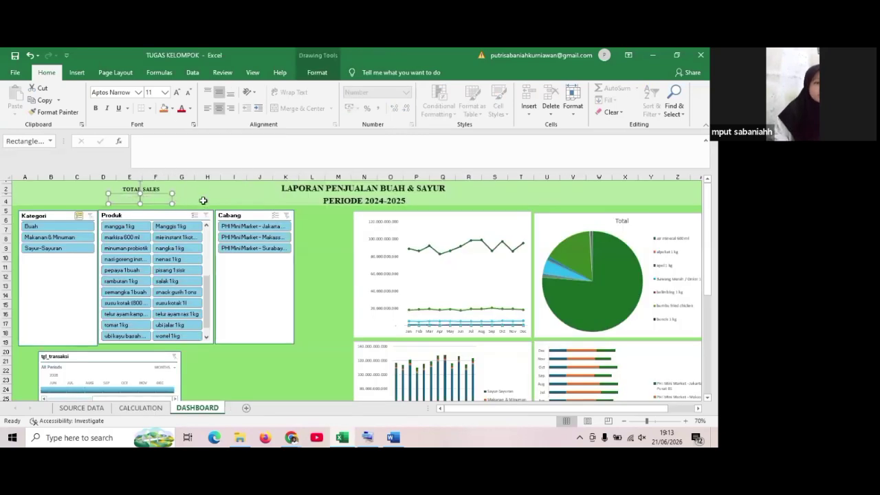
pyautogui.click(203, 201)
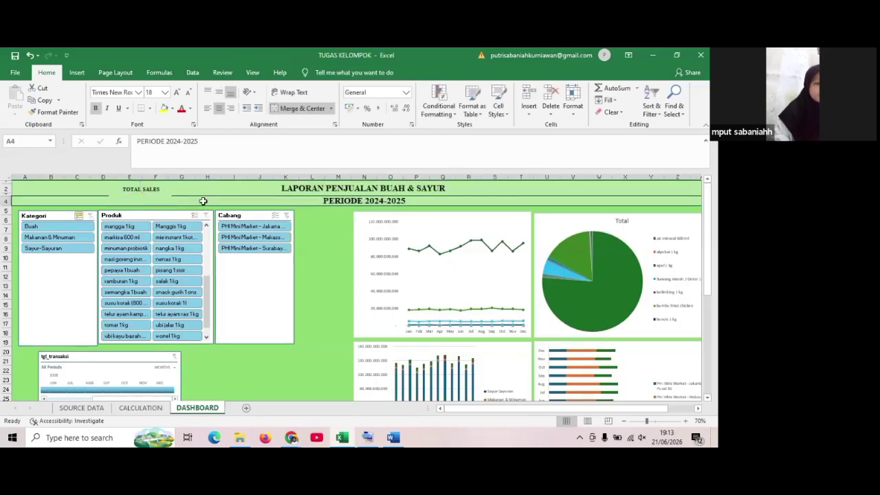
pyautogui.click(157, 200)
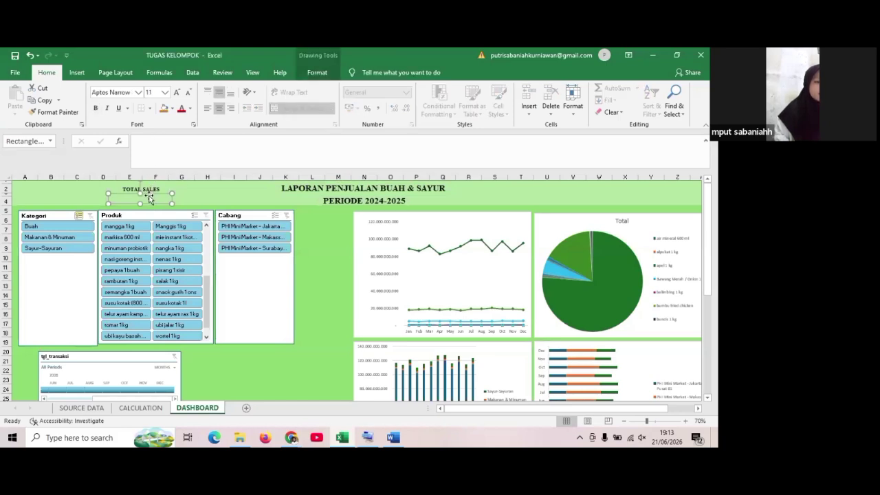
pyautogui.click(146, 139)
pyautogui.write('=')
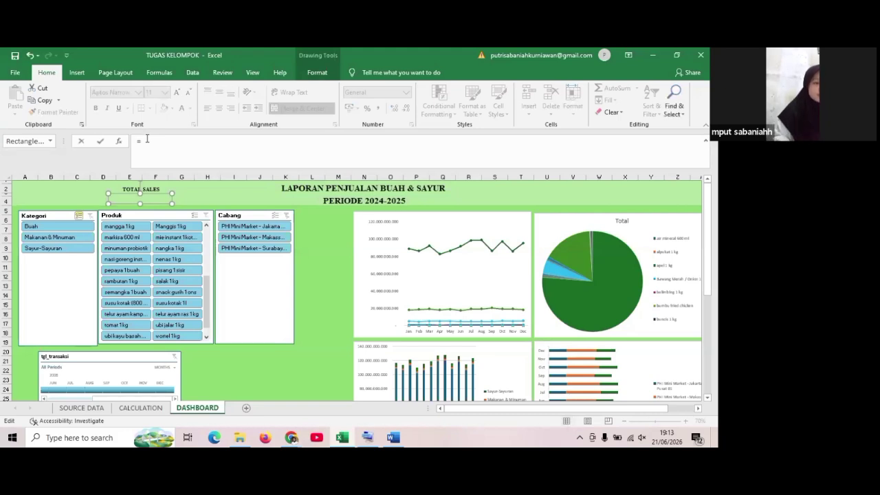
pyautogui.click(136, 410)
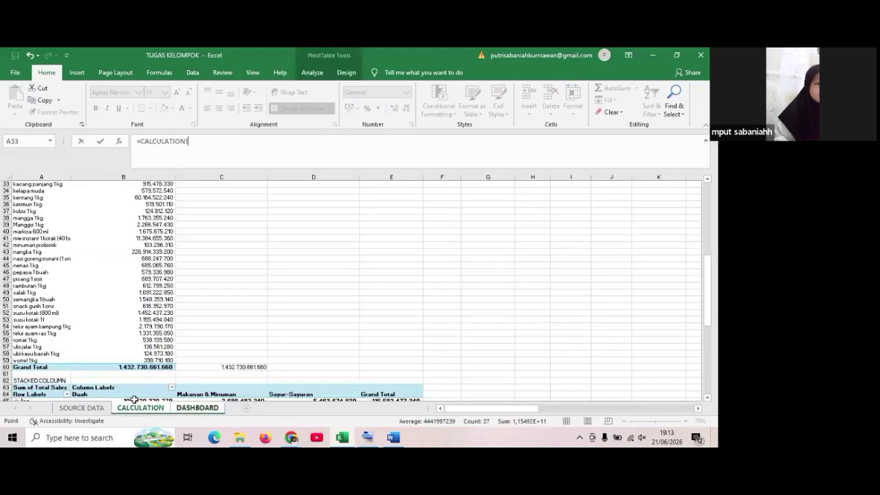
pyautogui.click(234, 367)
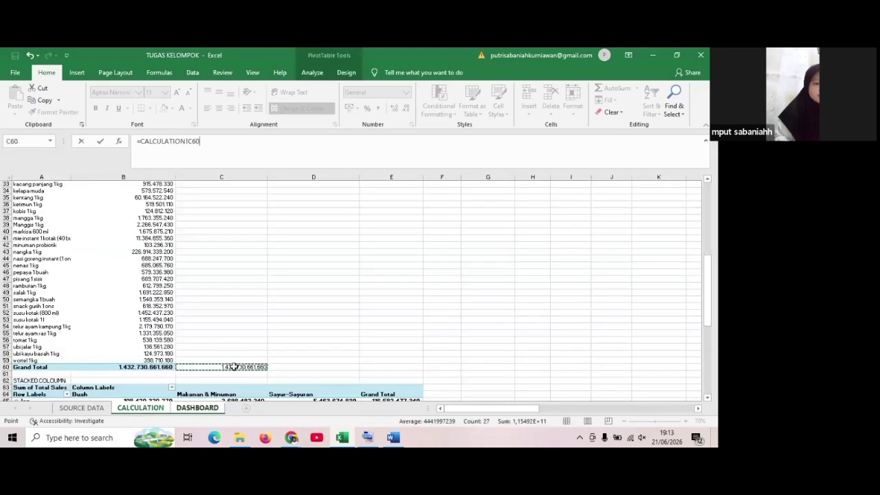
pyautogui.press('Return')
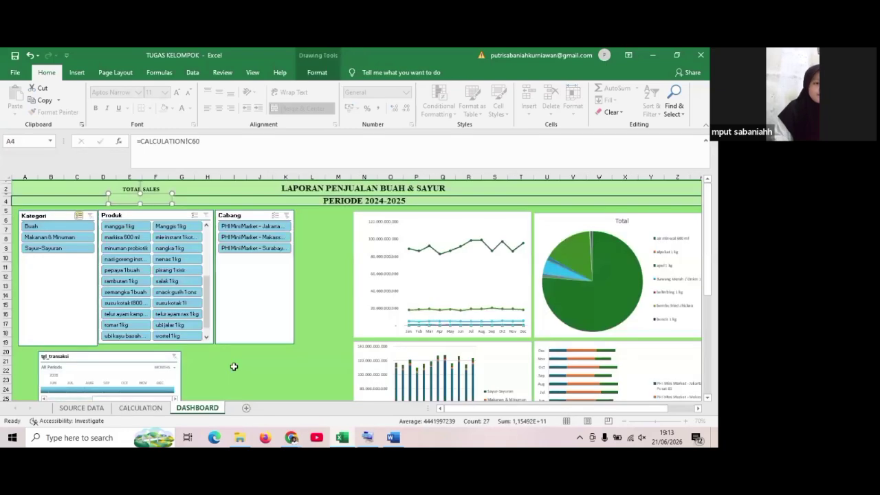
pyautogui.click(330, 261)
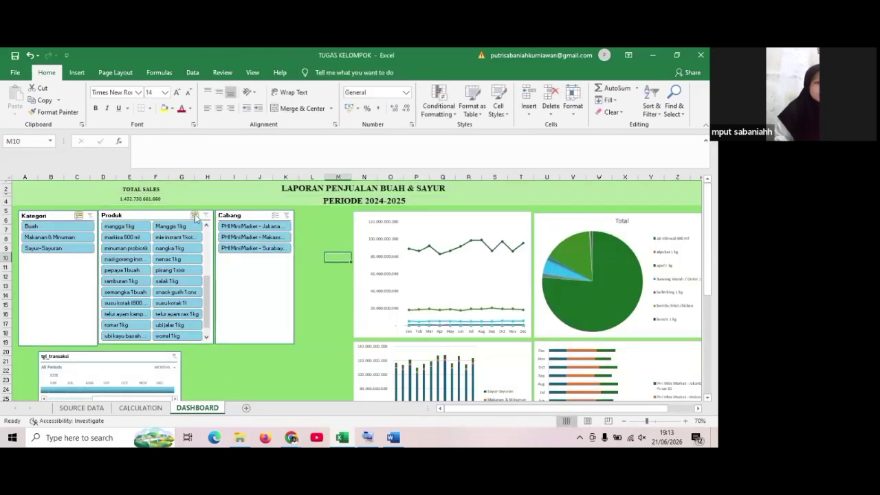
# Examine the TOTAL SALES value up close, and view the whole dashboard with its slicers, timeline and four charts
pyautogui.keyDown('ctrl'); pyautogui.scroll(1, 194, 217); pyautogui.keyUp('ctrl')
pyautogui.keyDown('ctrl'); pyautogui.scroll(4, 195, 215); pyautogui.keyUp('ctrl')
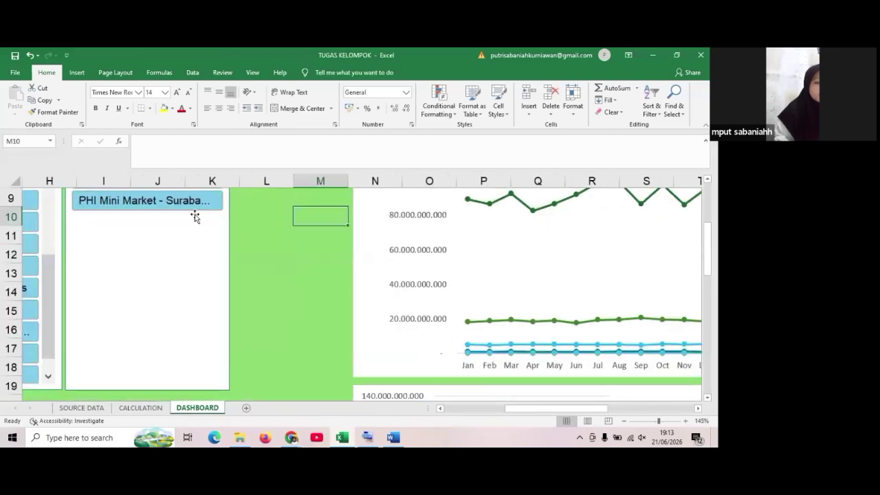
pyautogui.scroll(3, 171, 228)
pyautogui.hscroll(-5, 170, 227)
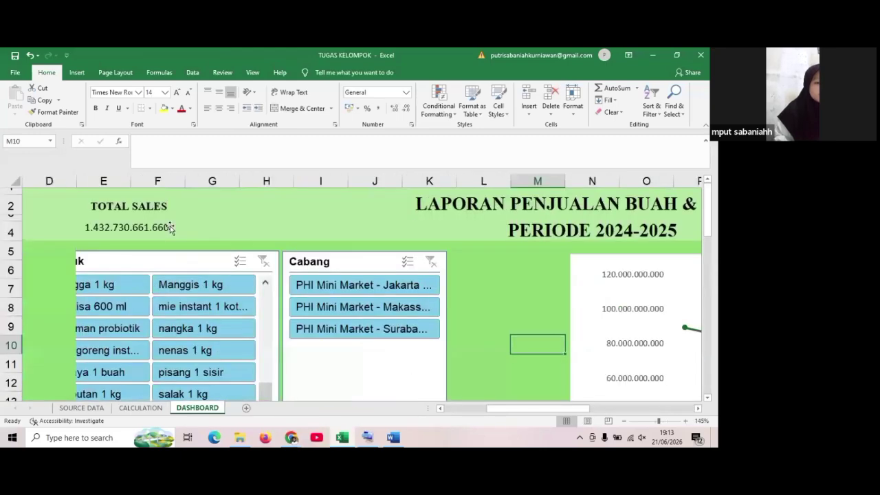
pyautogui.hscroll(1, 170, 228)
pyautogui.hscroll(-1, 171, 228)
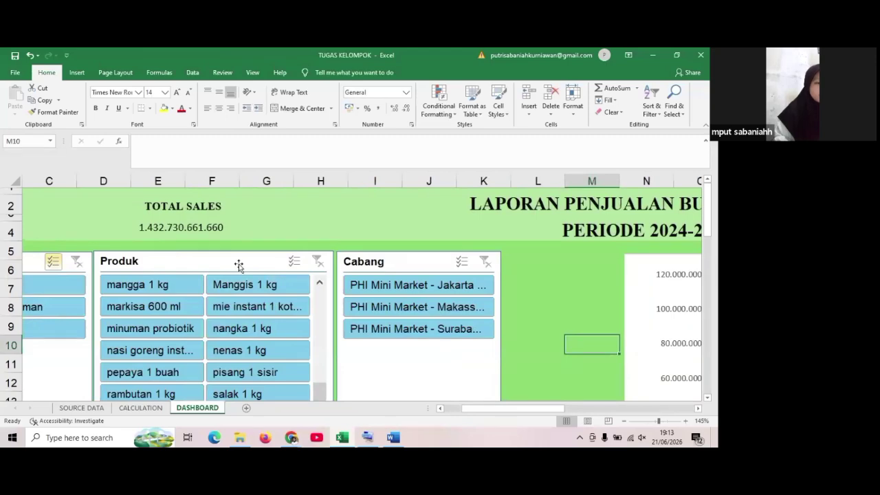
pyautogui.keyDown('ctrl'); pyautogui.scroll(-3, 208, 168); pyautogui.keyUp('ctrl')
pyautogui.keyDown('ctrl'); pyautogui.scroll(-3, 209, 169); pyautogui.keyUp('ctrl')
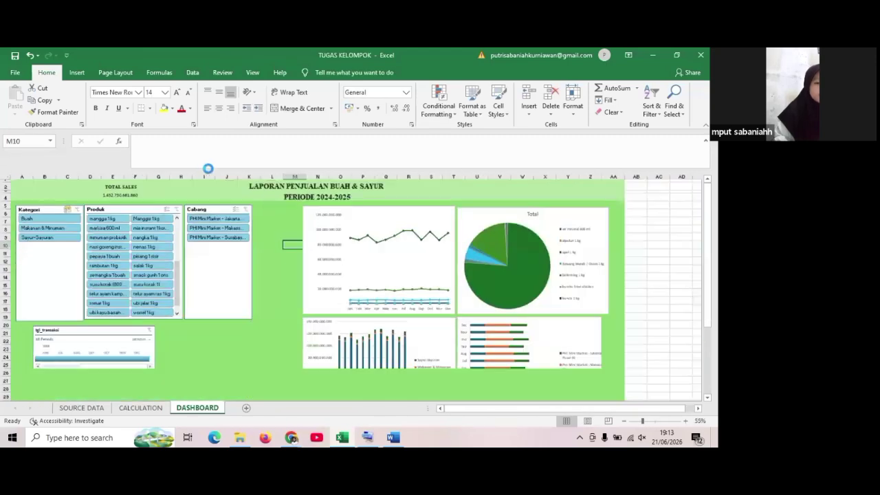
pyautogui.keyDown('ctrl'); pyautogui.scroll(-3, 208, 169); pyautogui.keyUp('ctrl')
pyautogui.keyDown('ctrl'); pyautogui.scroll(3, 209, 169); pyautogui.keyUp('ctrl')
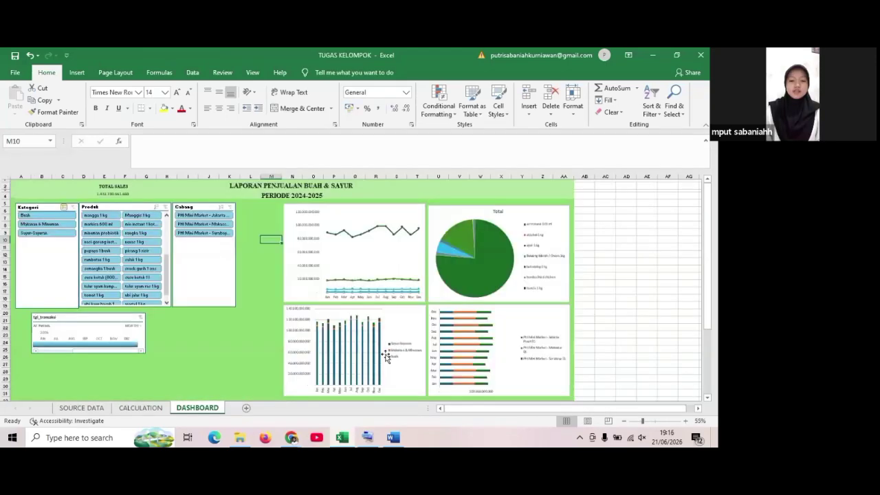
pyautogui.keyDown('ctrl'); pyautogui.scroll(-1, 386, 357); pyautogui.keyUp('ctrl')
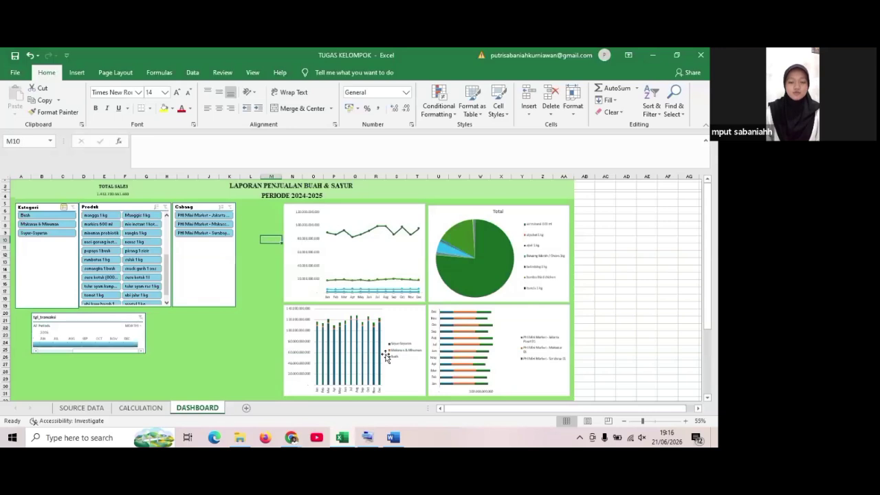